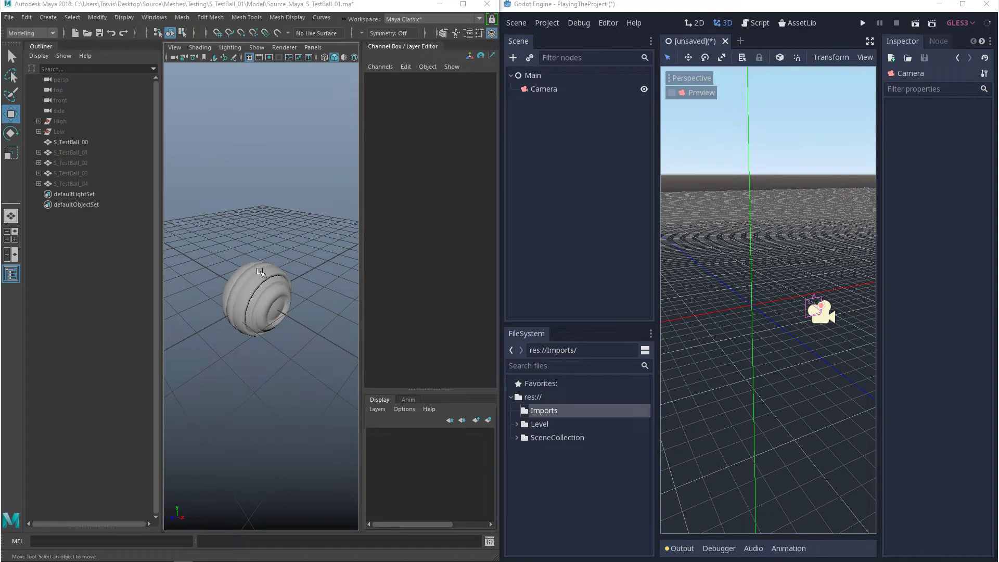
Step: Select the test ball and open Maya's Preferences at the Settings page
left_click(261, 272)
left_click(154, 18)
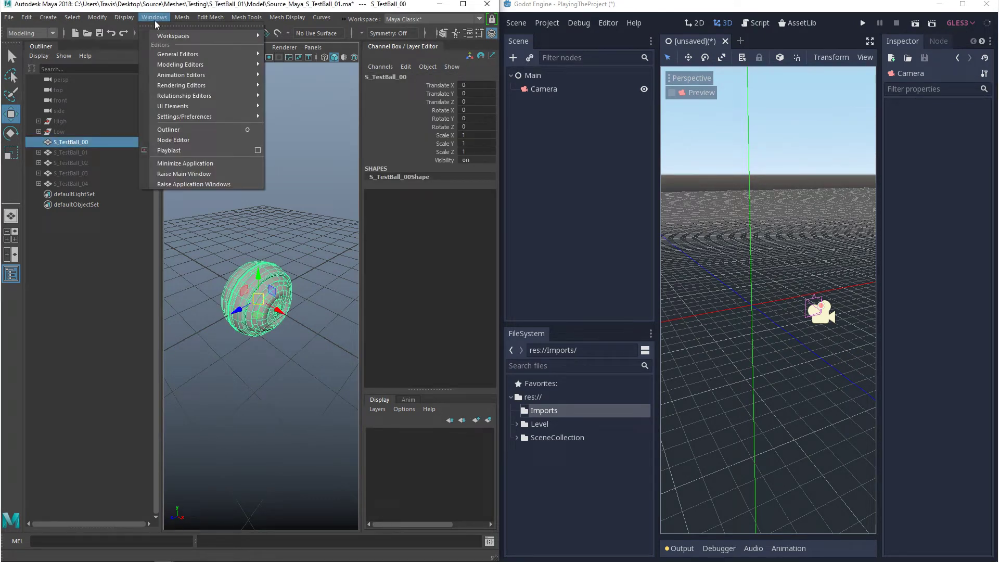
mouse_move(196, 115)
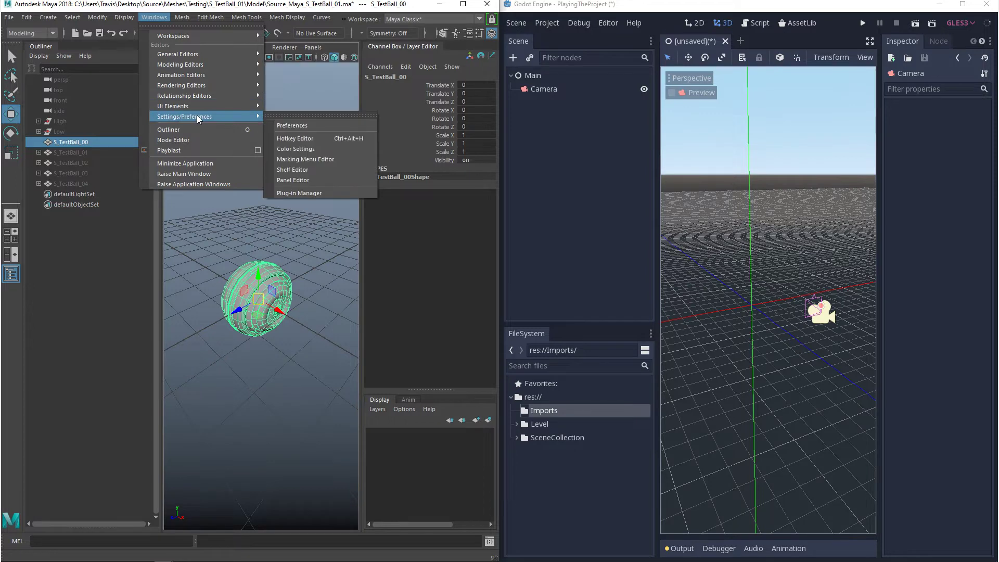
left_click(286, 125)
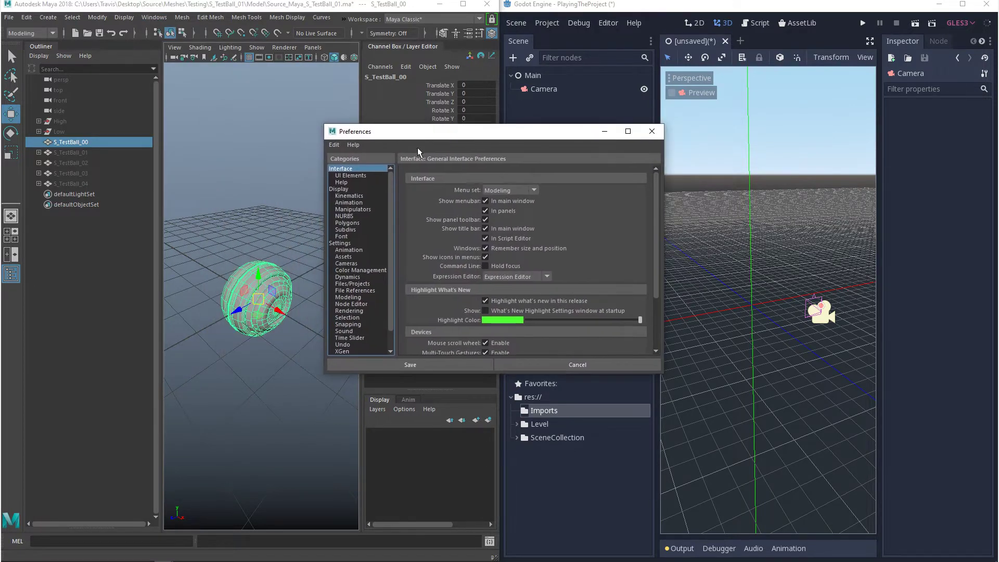
left_click(356, 243)
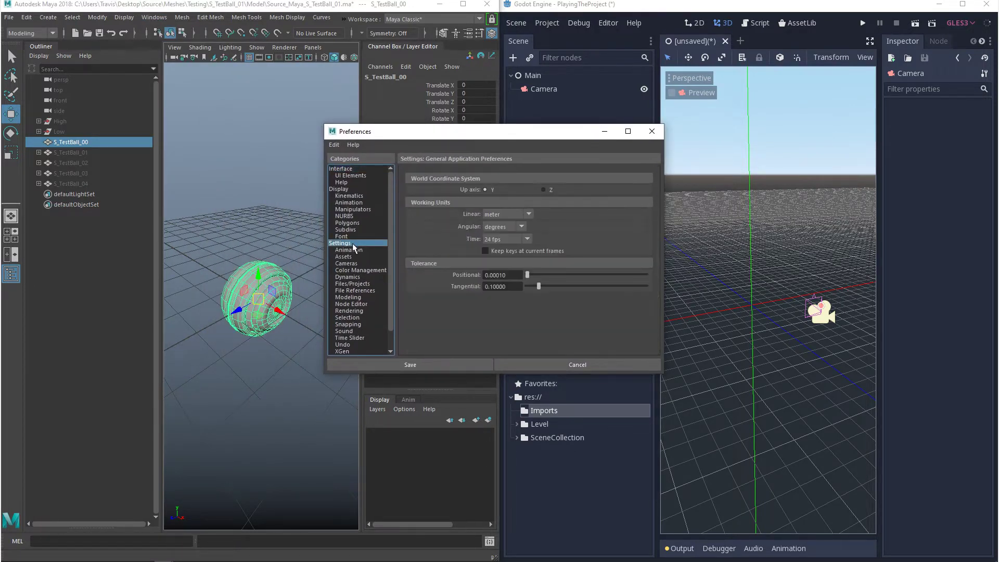
Step: After trying centimeter and foot, set the Linear working unit to meter and save preferences
left_click(499, 214)
left_click(500, 235)
left_click(500, 214)
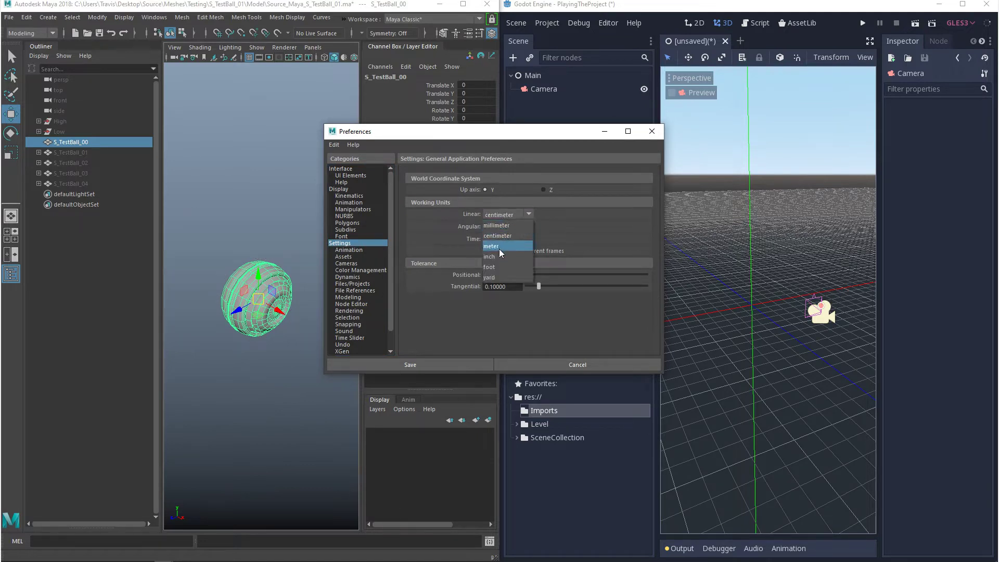
left_click(498, 246)
left_click(497, 214)
left_click(494, 266)
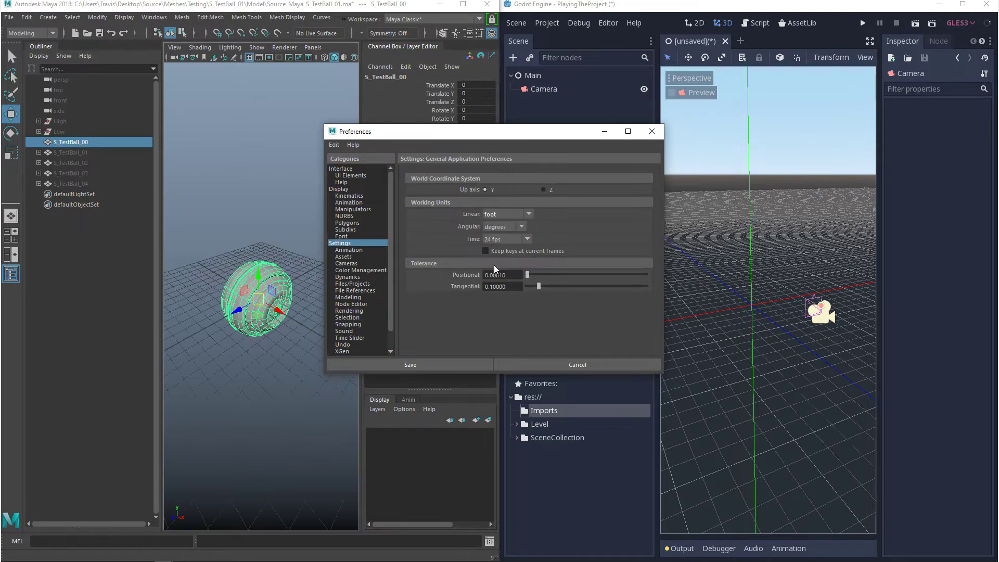
left_click(496, 214)
left_click(498, 248)
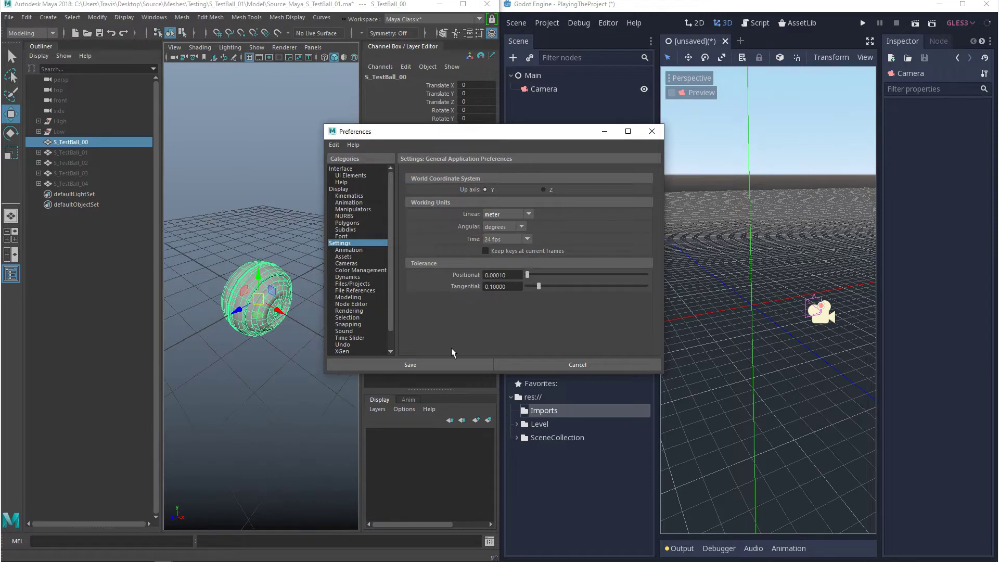
left_click(442, 363)
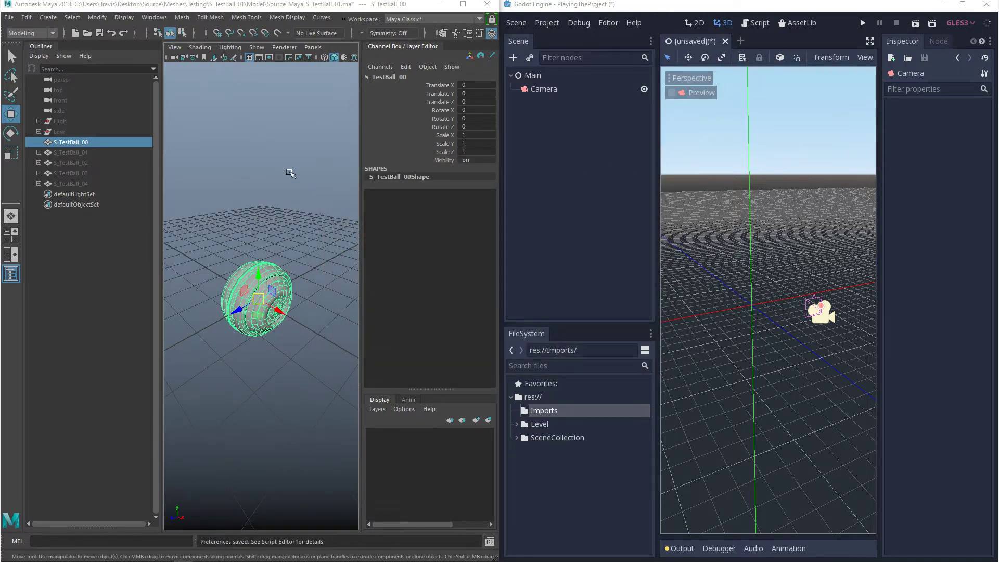
Step: Run Edit > Delete All by Type > History, then Modify > Freeze Transformations on S_TestBall_00
left_click(26, 17)
mouse_move(156, 151)
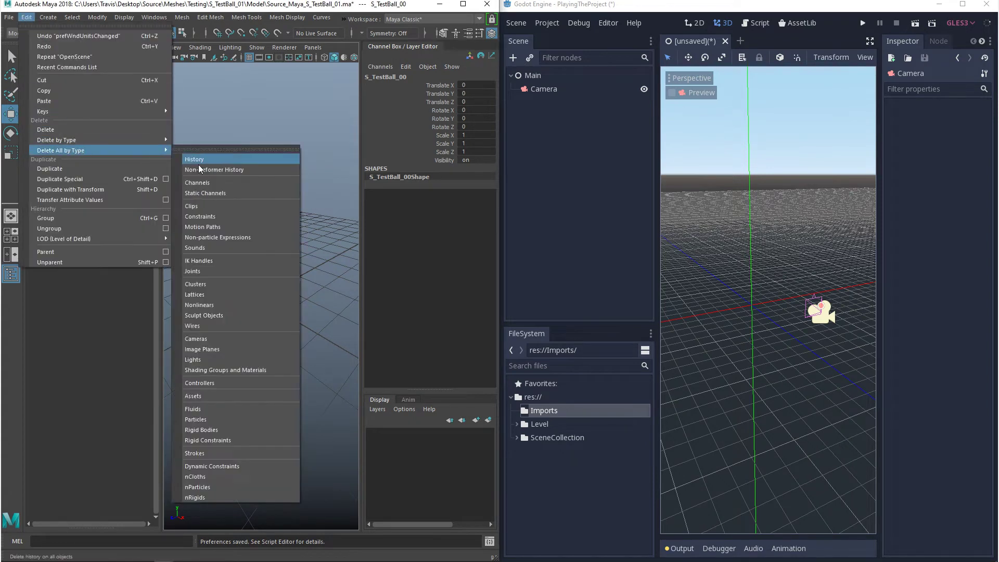
left_click(207, 163)
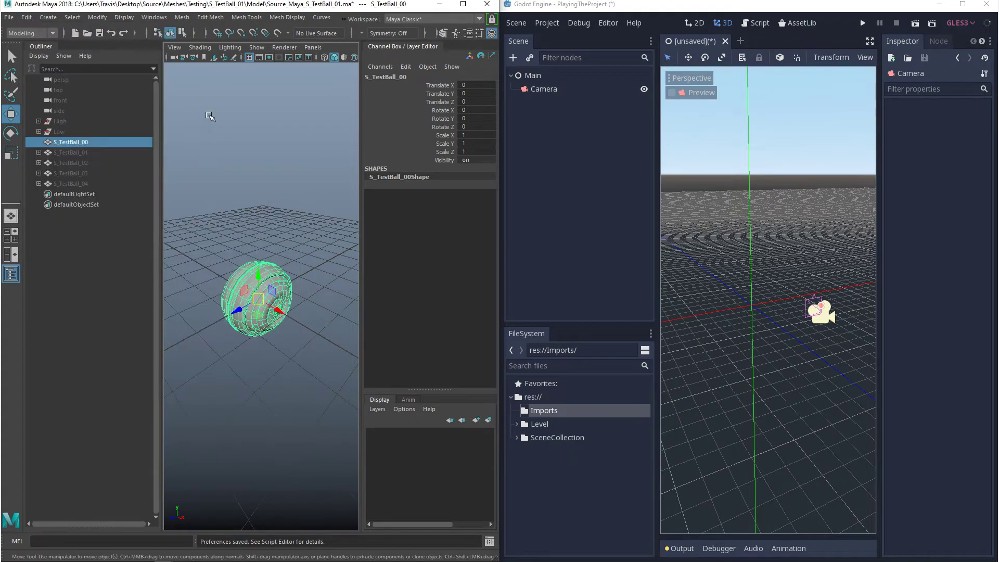
left_click(97, 17)
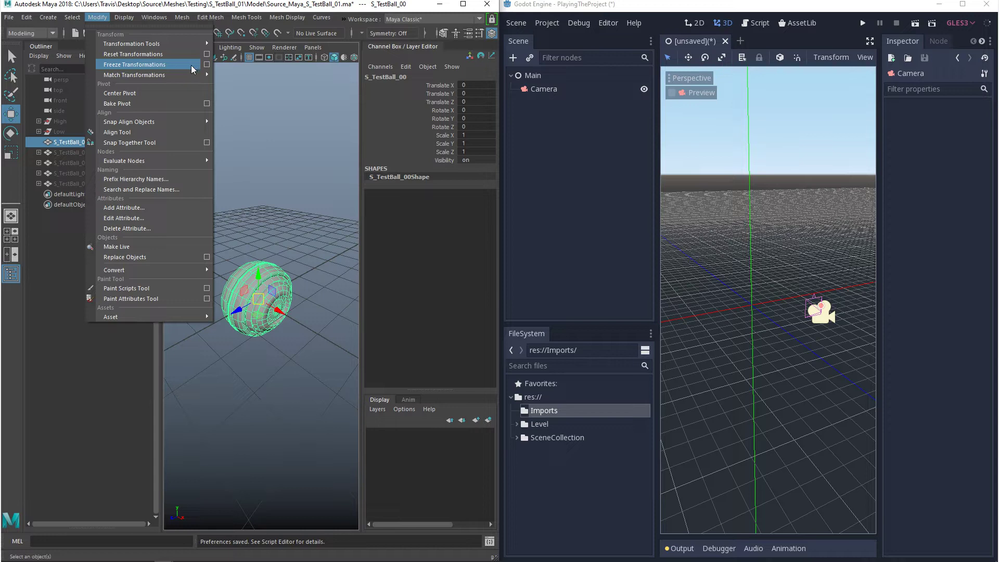
left_click(192, 65)
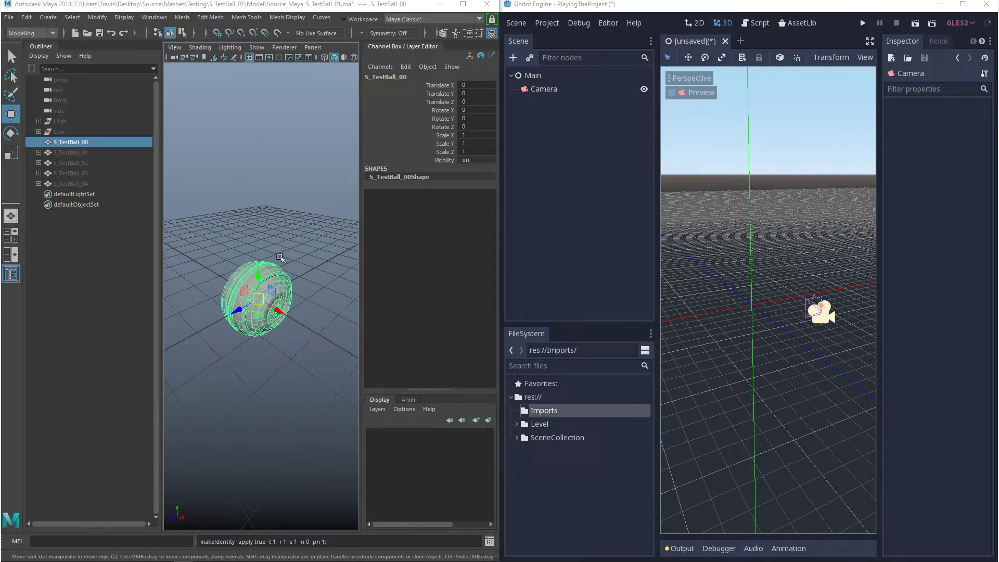
Step: Start Export Selection for the ball into the Imports folder with the file name S_TestBall_00
left_click(10, 19)
left_click(70, 152)
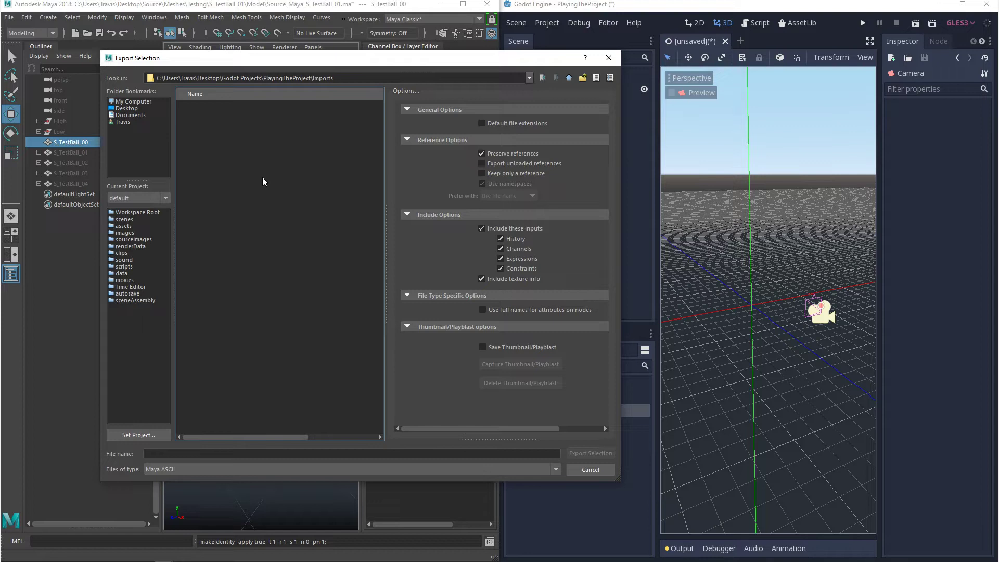
left_click(224, 453)
type("S_TestBall_00")
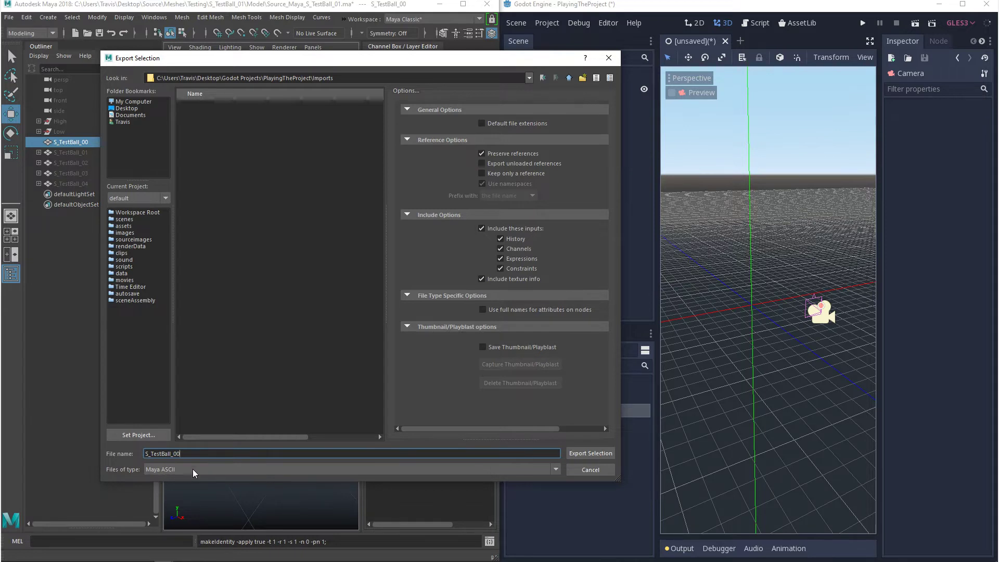
left_click(193, 470)
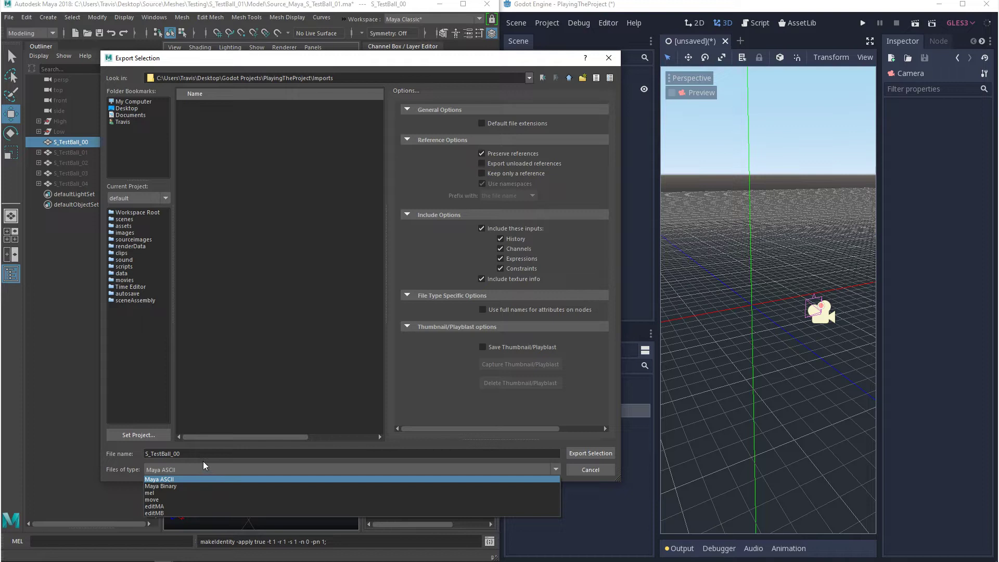
Step: Cancel the export and load the fbxmaya.mll plug-in with Auto load enabled
left_click(584, 470)
left_click(584, 470)
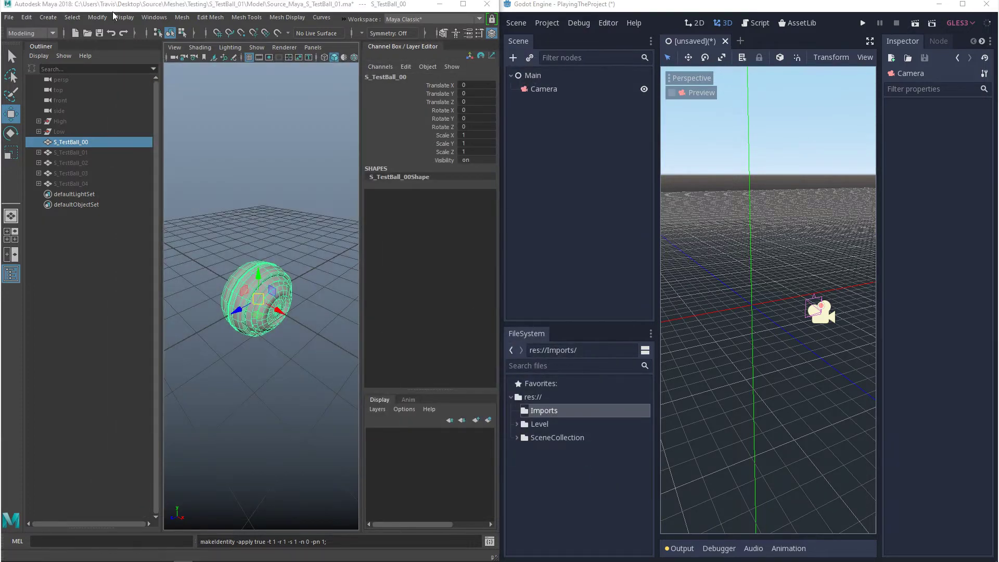
left_click(154, 17)
mouse_move(190, 120)
left_click(304, 199)
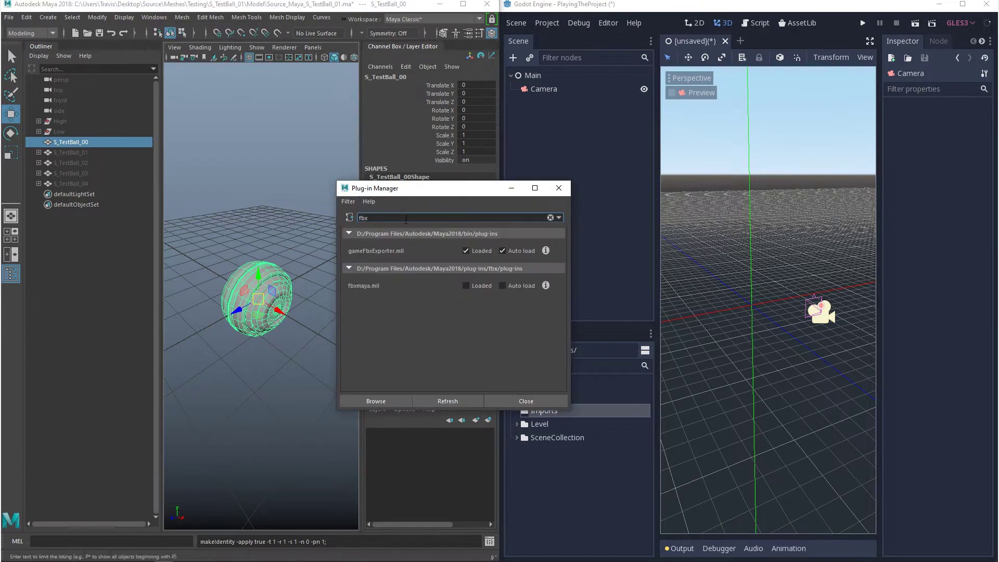
left_click(465, 285)
left_click(502, 286)
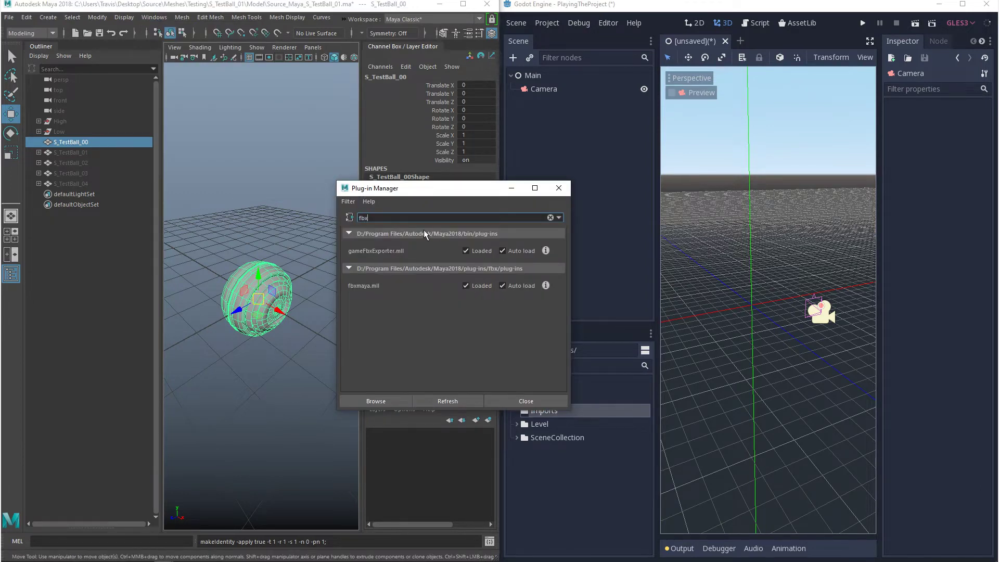
Step: Filter the plug-in list by 'obj' to confirm objExport.mll is loaded, then close
key("BackSpace")
key("BackSpace")
key("BackSpace")
type("obj")
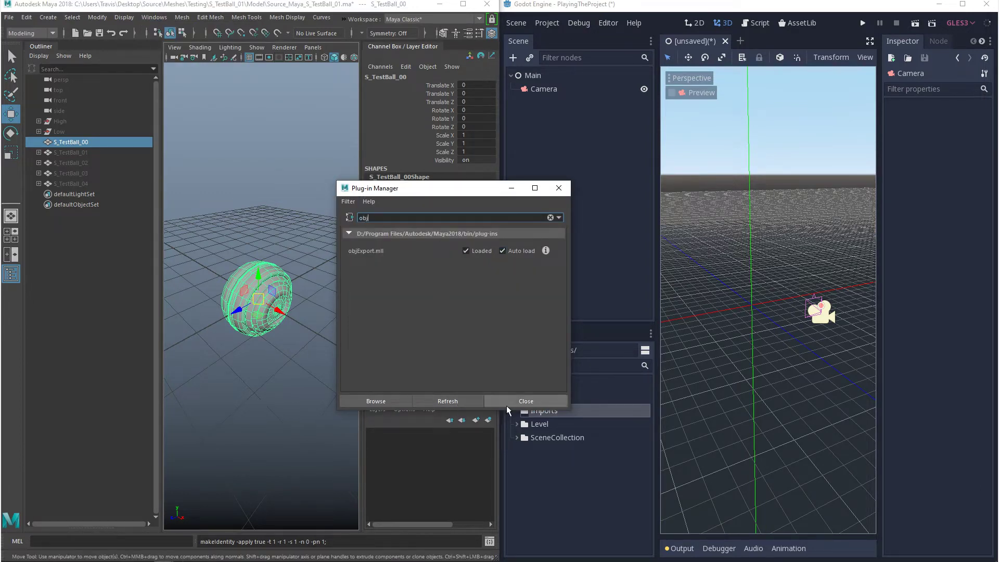
left_click(507, 405)
Step: Reopen Export Selection for the ball and choose DAE_FBX export as the file type
left_click(9, 18)
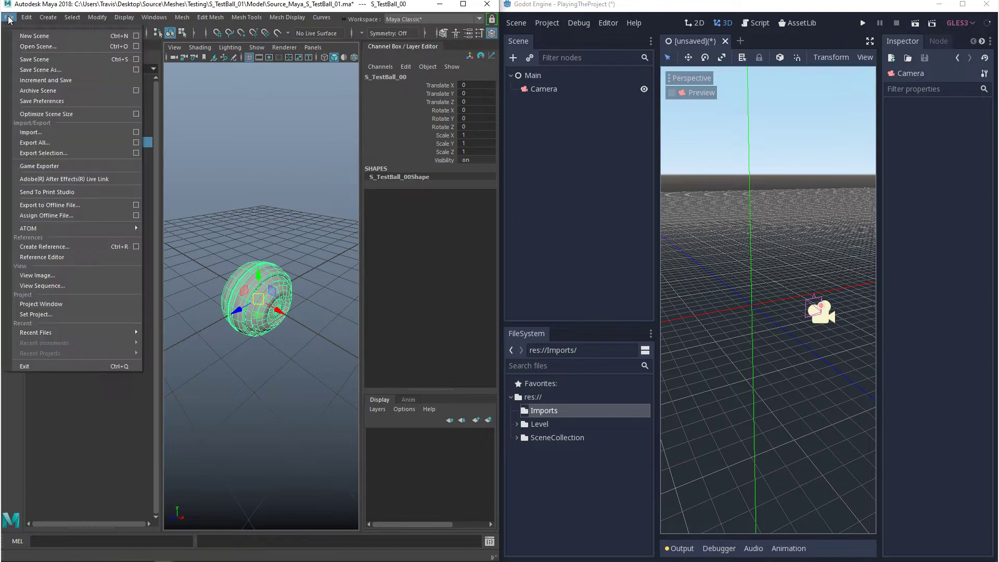
left_click(43, 153)
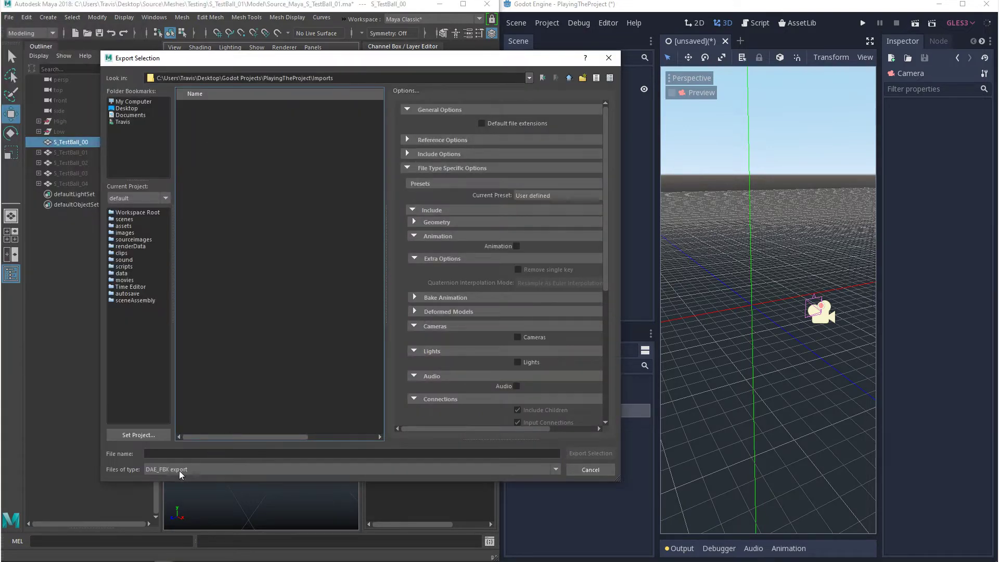
left_click(161, 471)
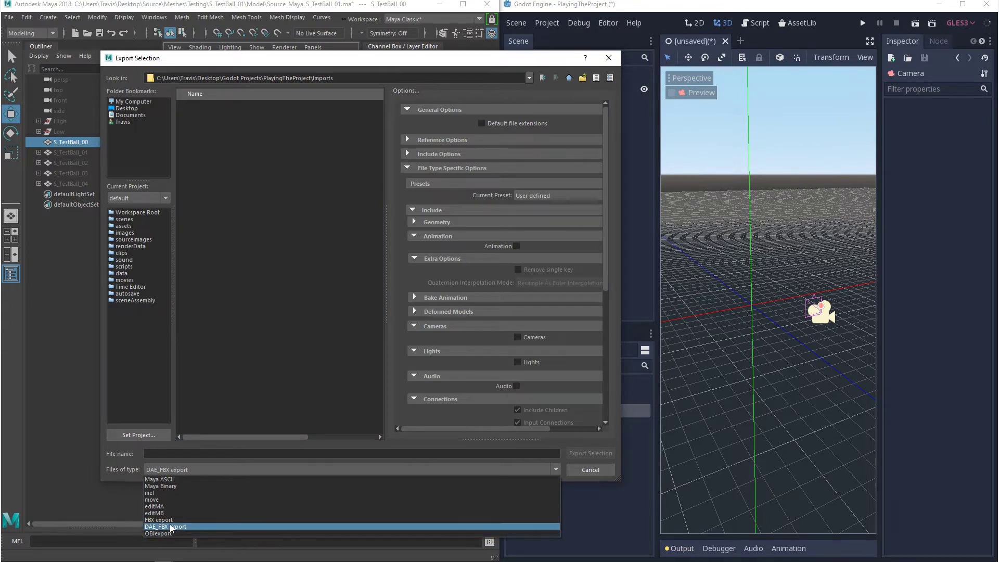
left_click(233, 361)
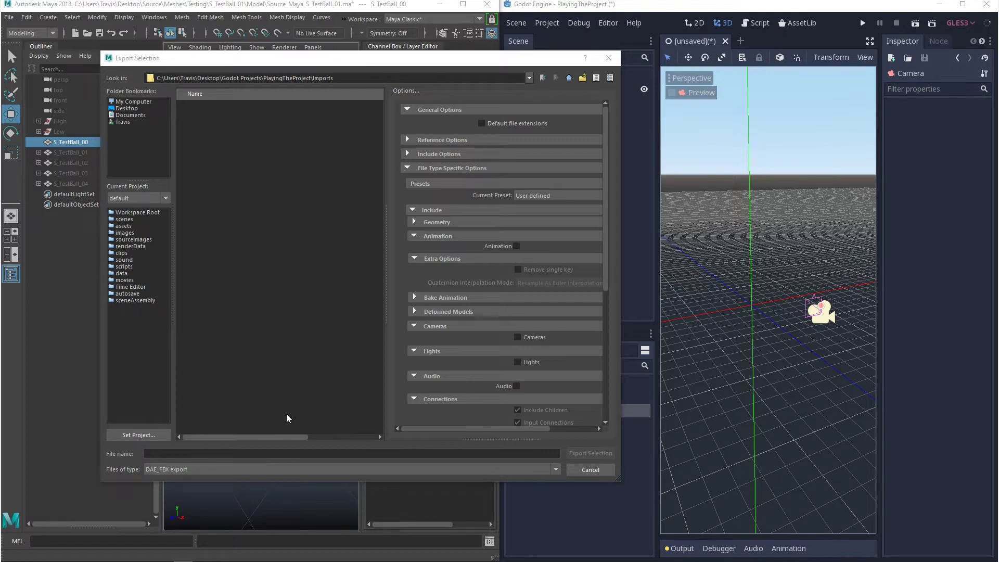
Step: In Advanced Options > Units, turn off Automatic and convert file units to Centimeters
scroll(482, 309, "down", 4)
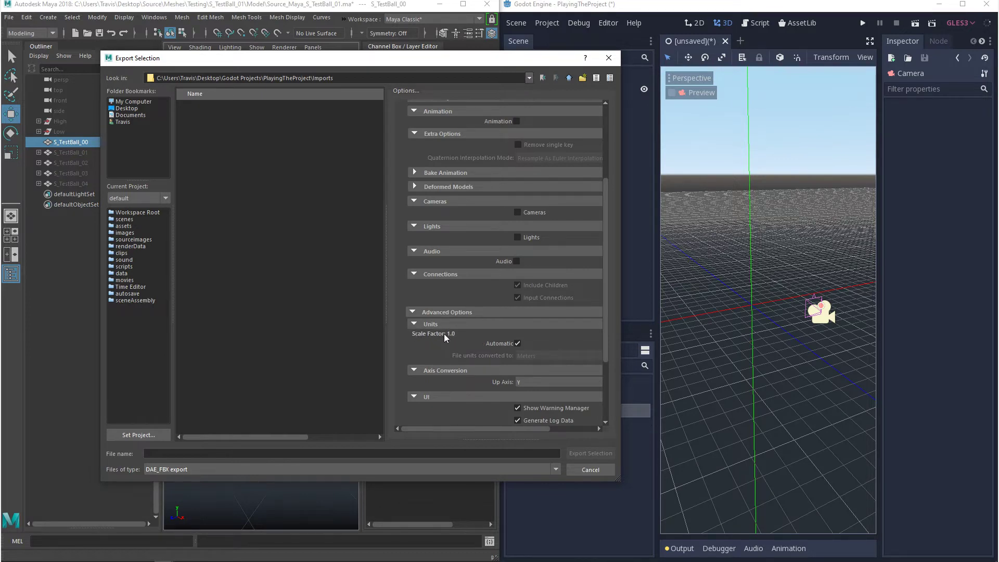
scroll(466, 329, "down", 1)
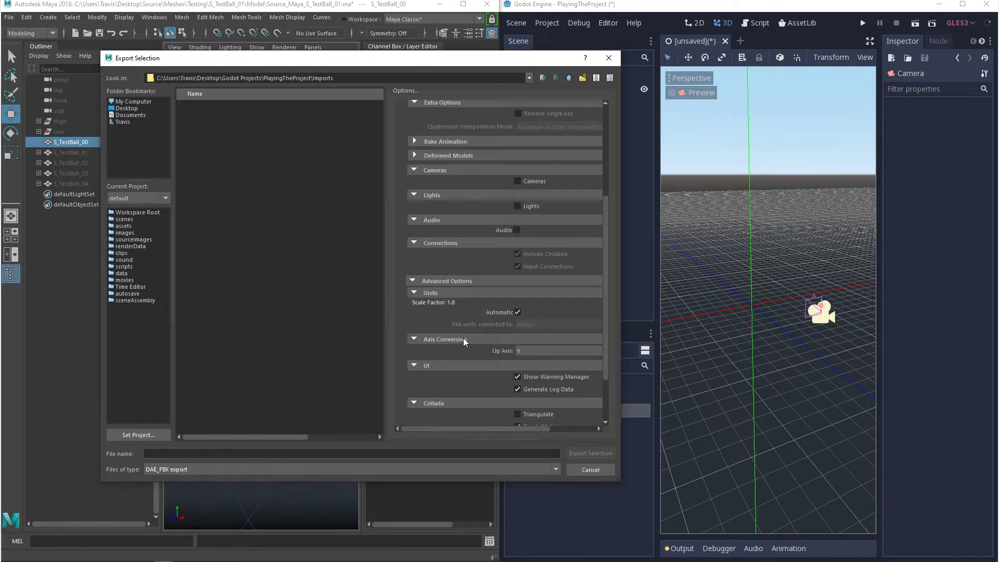
left_click(518, 312)
left_click(542, 326)
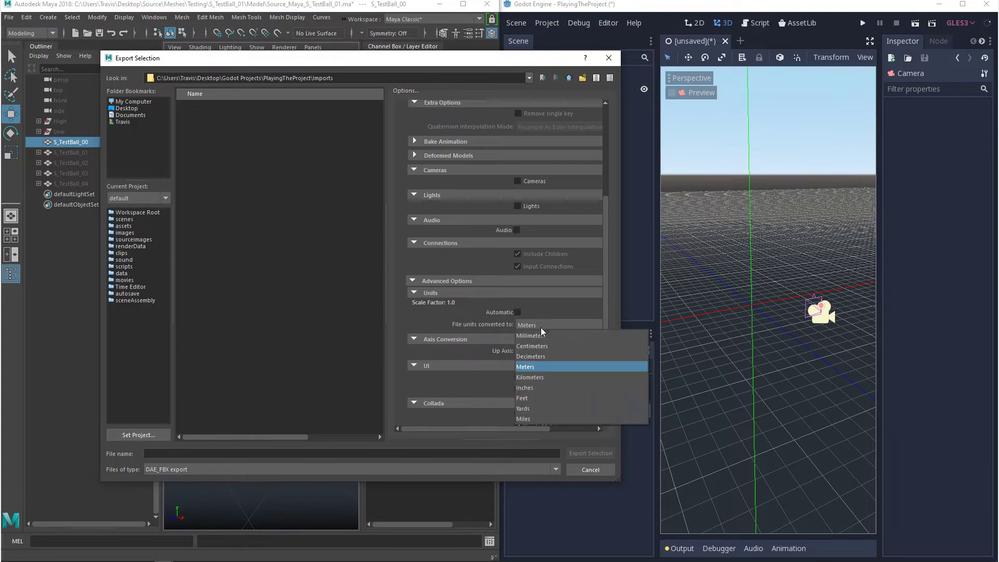
left_click(560, 346)
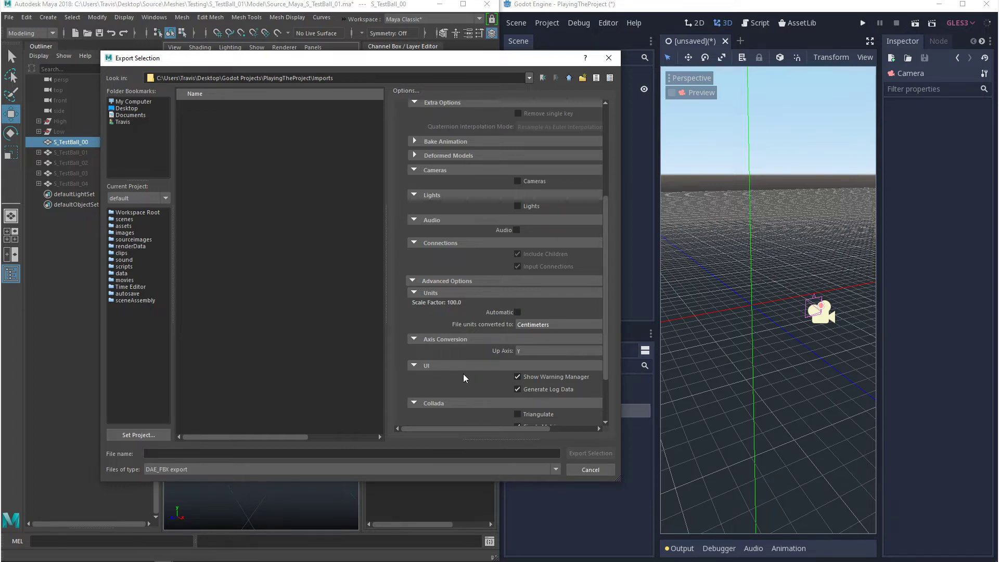
Step: Name the file S_TestBall_00_DAE and export the selection to the Imports folder
left_click(285, 454)
type("S_TestBall_00_DAE")
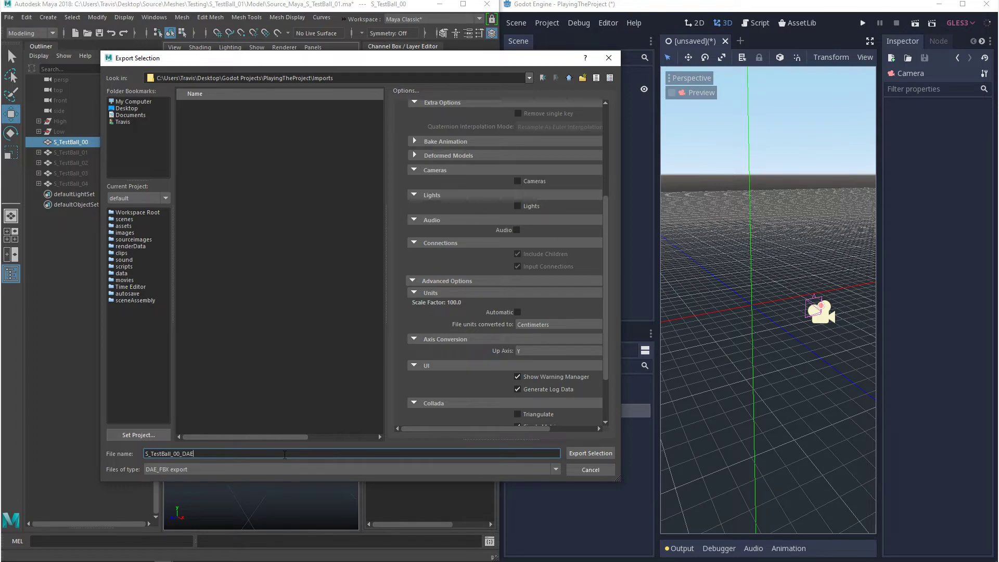
left_click(587, 453)
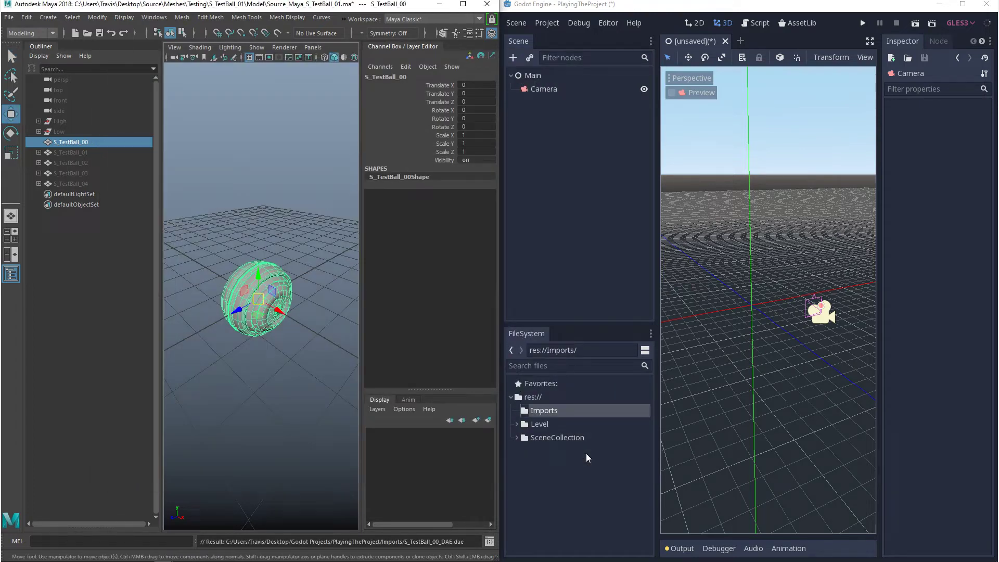
Step: In Godot, open S_TestBall_00_DAE.dae from FileSystem as its own scene using Open Anyway
left_click(583, 413)
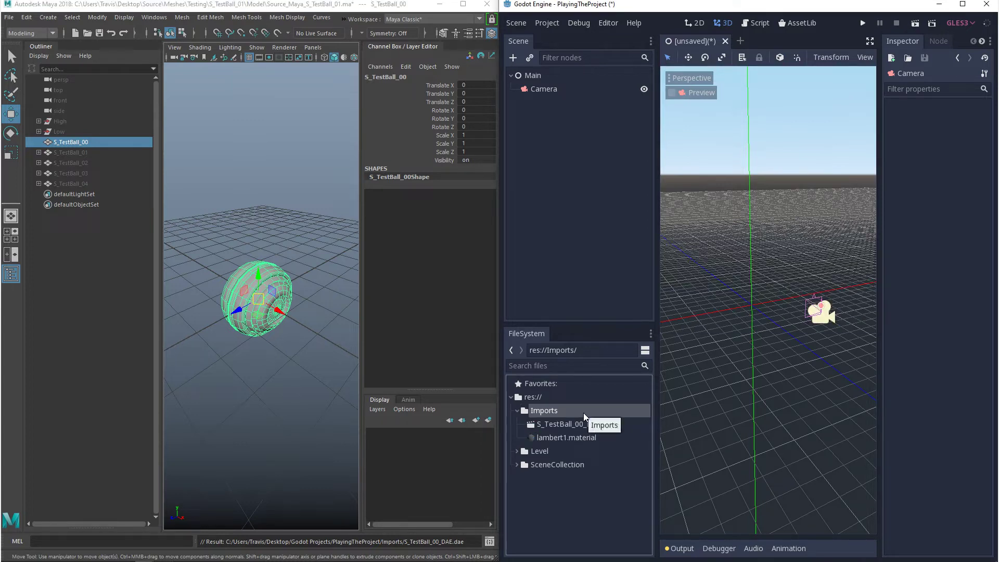
left_click(578, 425)
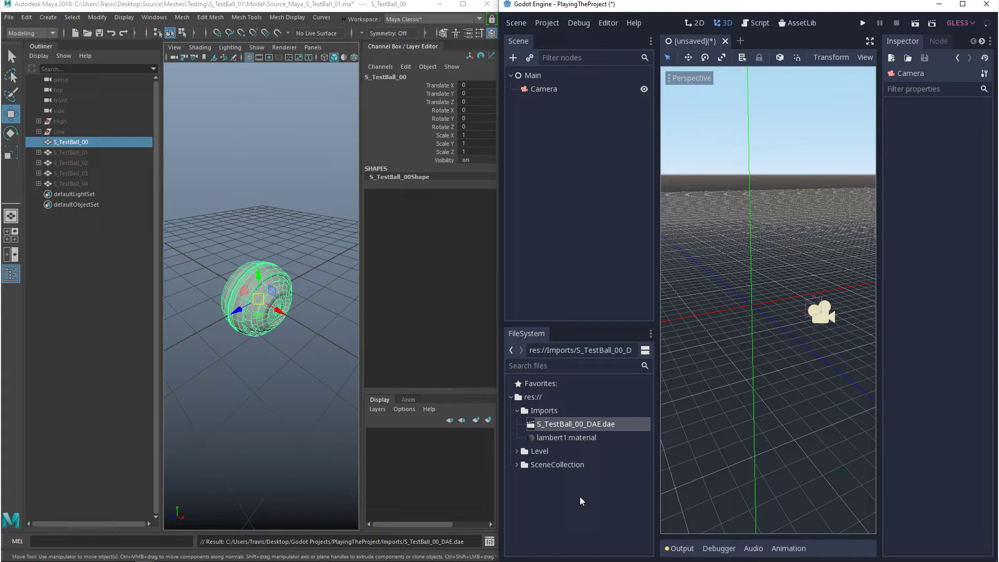
double_click(615, 426)
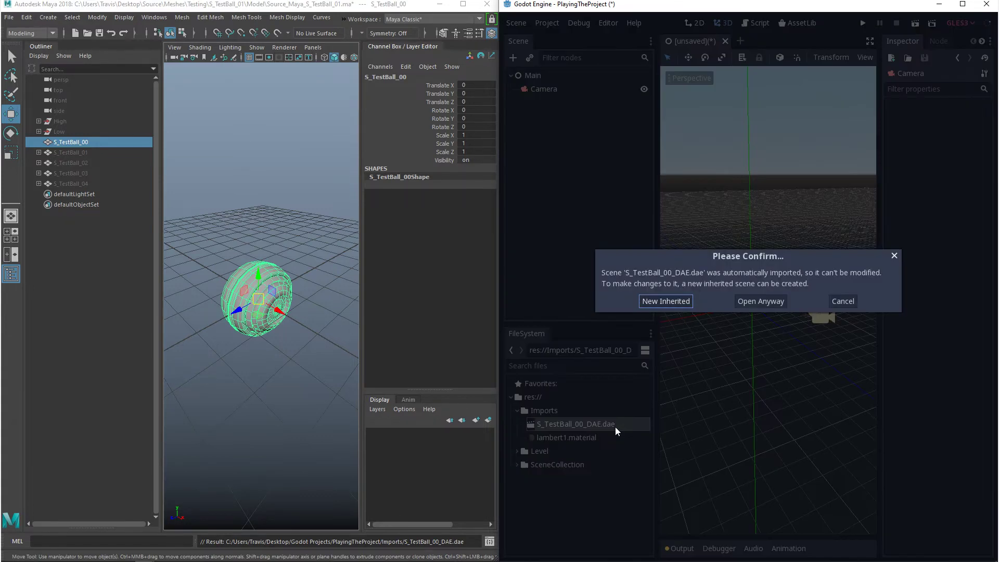
left_click(761, 301)
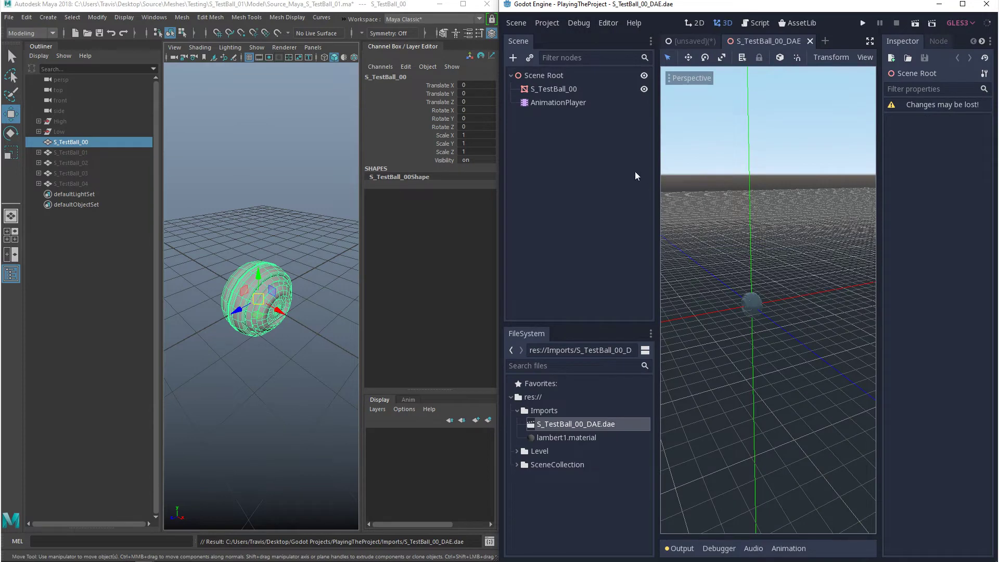
Step: Inspect the Transform of the scene root and S_TestBall_00, confirming scale 1 on every axis
left_click(555, 77)
left_click(903, 134)
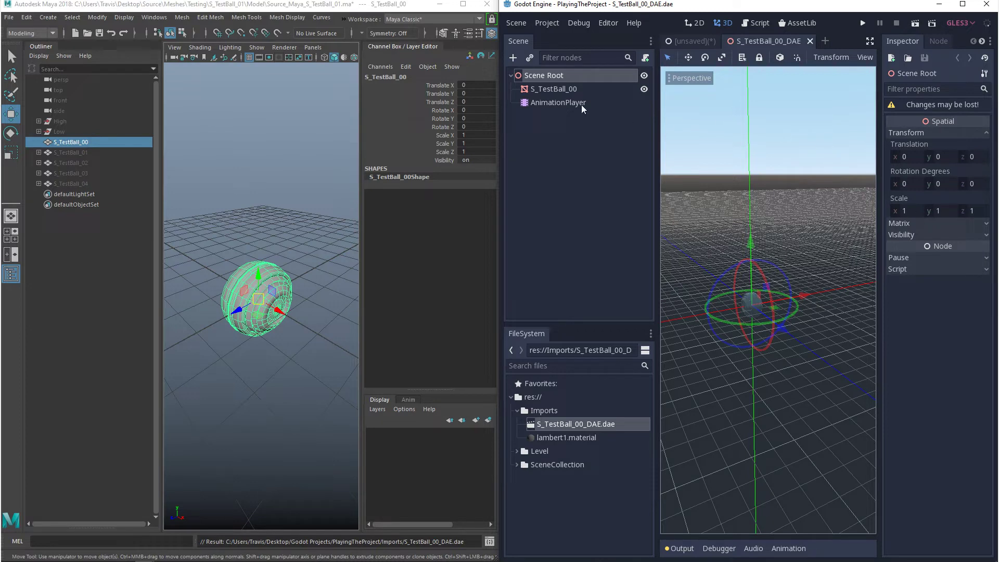
left_click(563, 91)
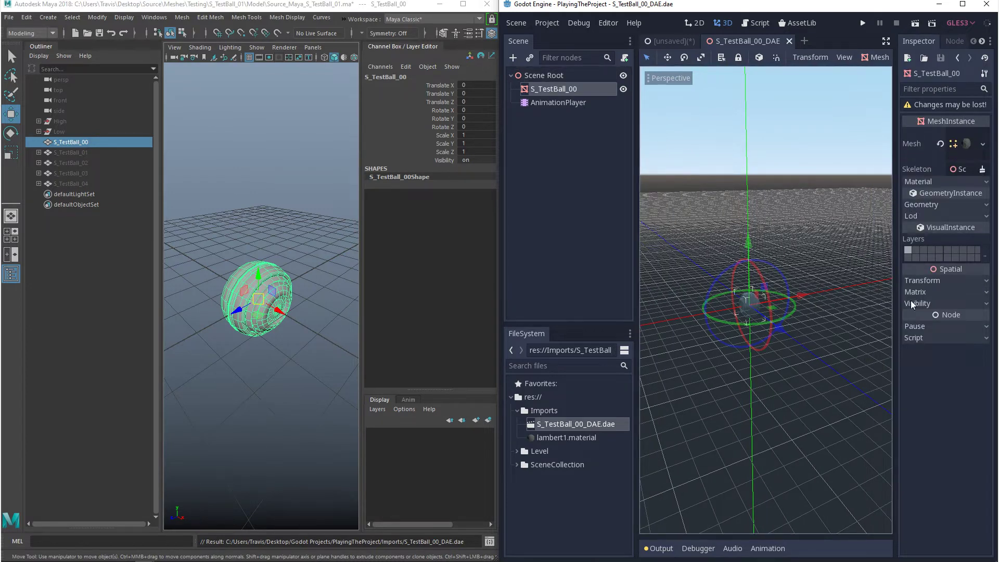
left_click(924, 282)
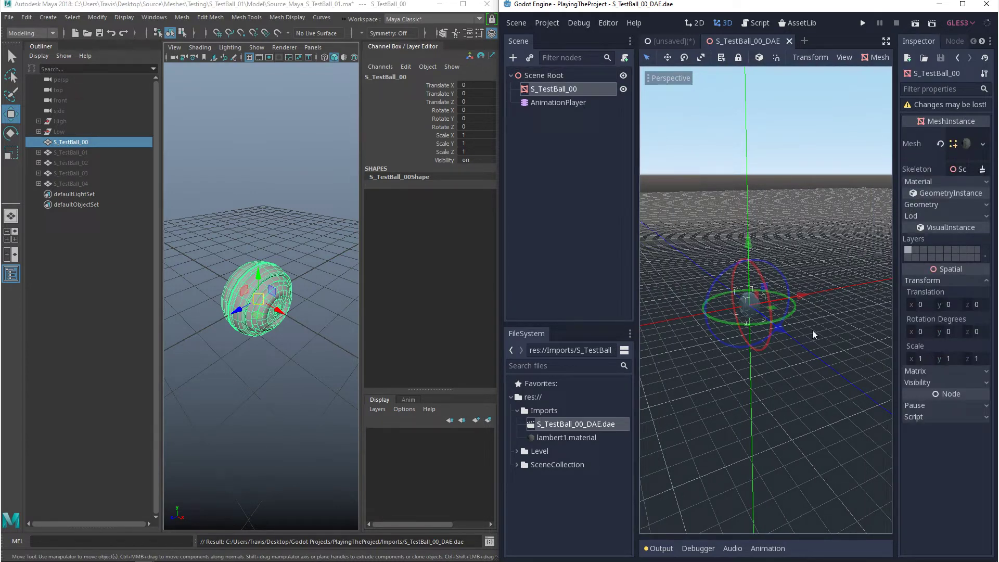
scroll(815, 335, "up", 3)
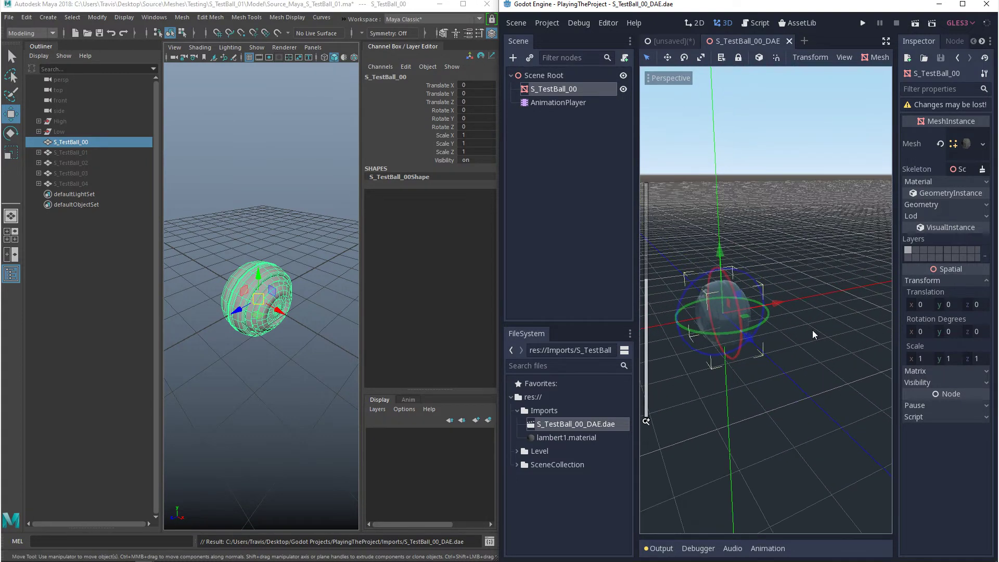
left_click(750, 333)
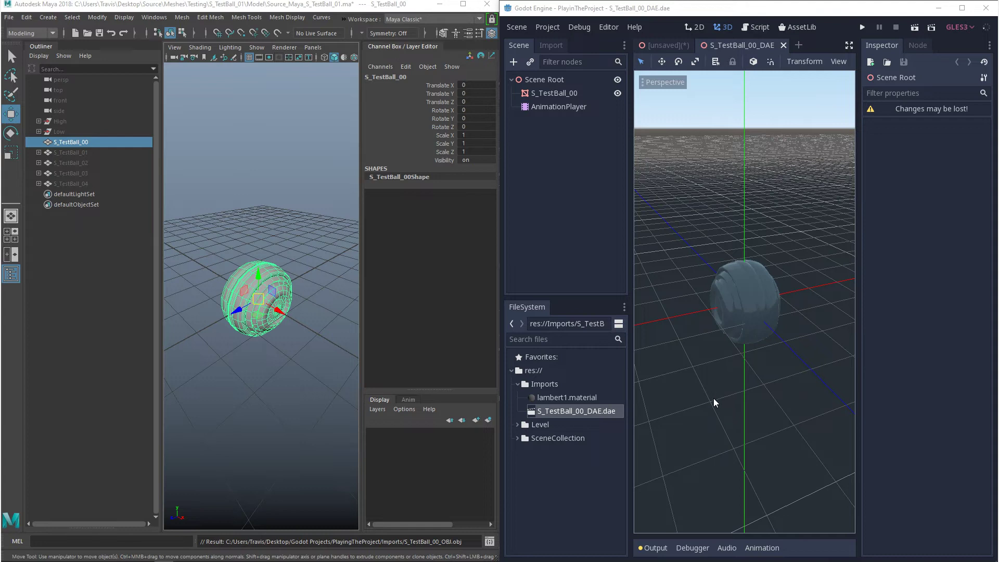
Step: Uncheck Animation > Import for S_TestBall_00_DAE.dae and reimport it
scroll(537, 229, "down", 5)
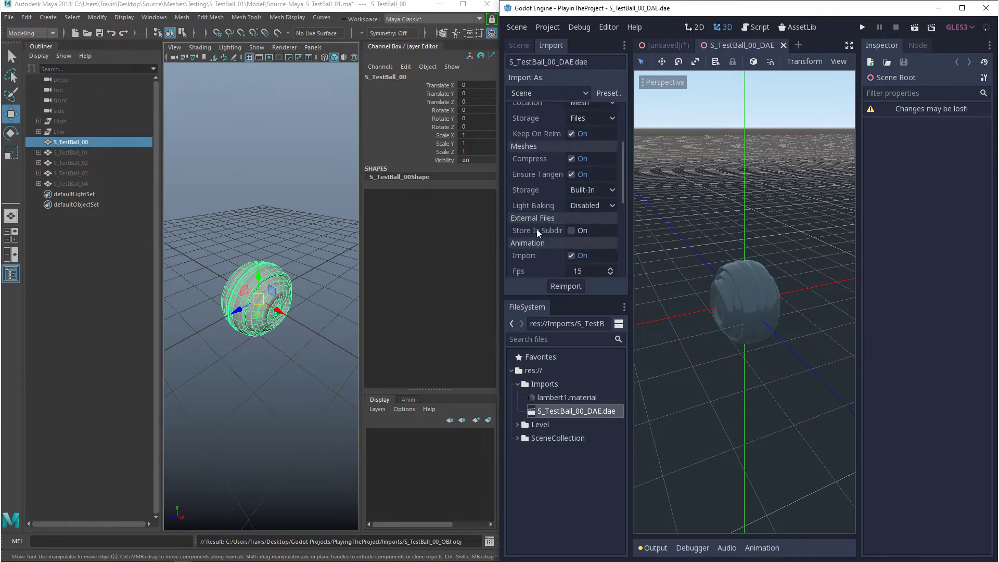
scroll(536, 229, "down", 2)
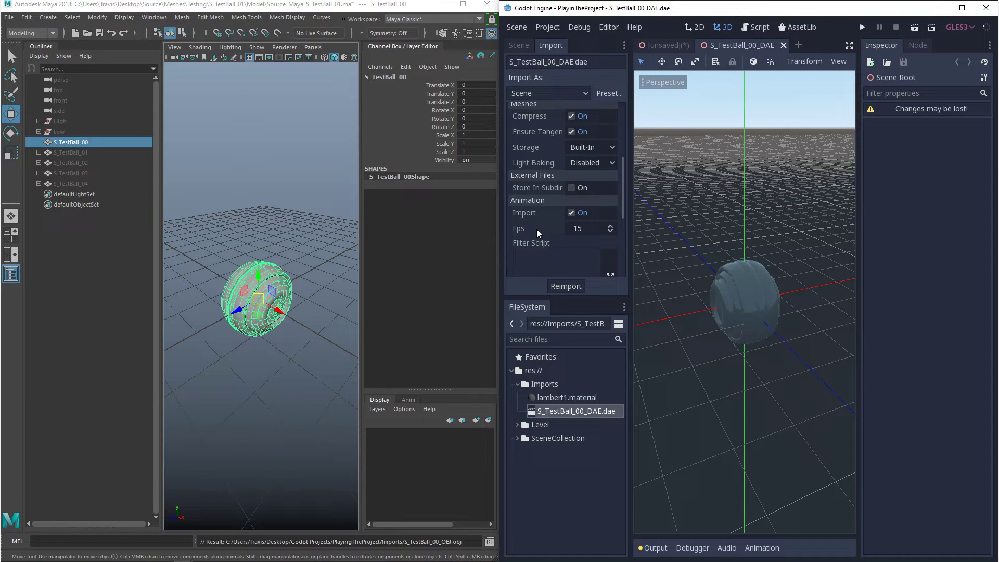
left_click(572, 213)
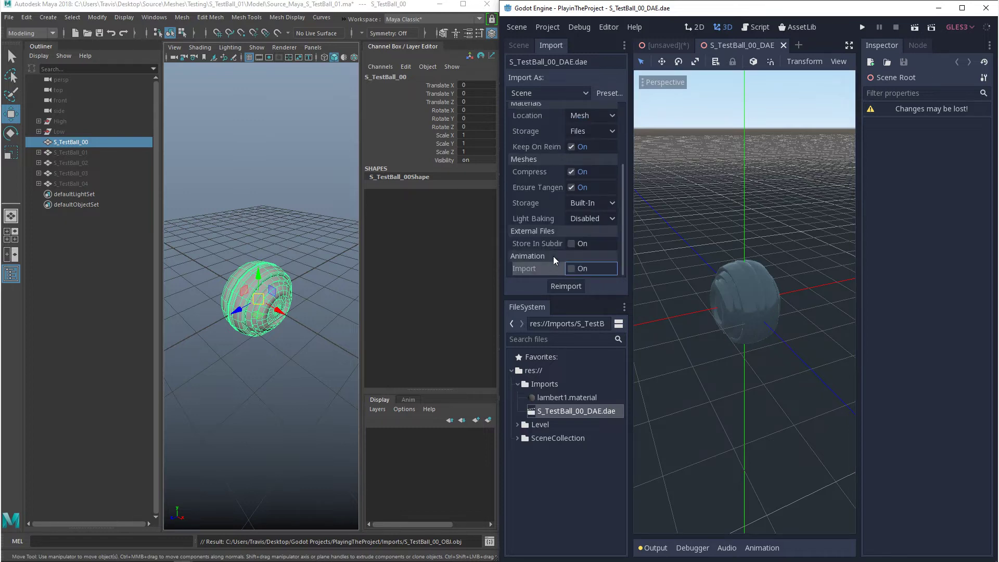
left_click(565, 286)
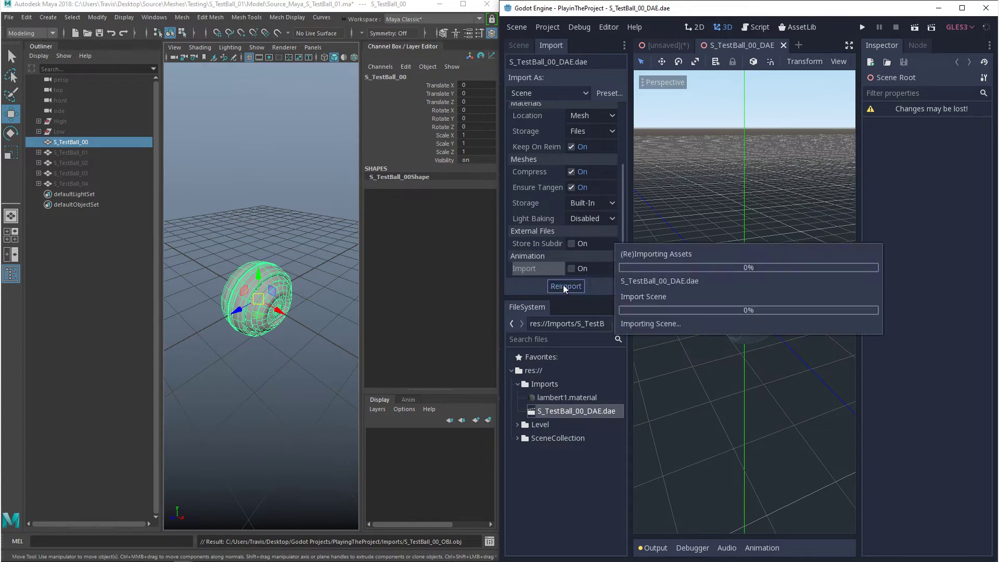
left_click(520, 45)
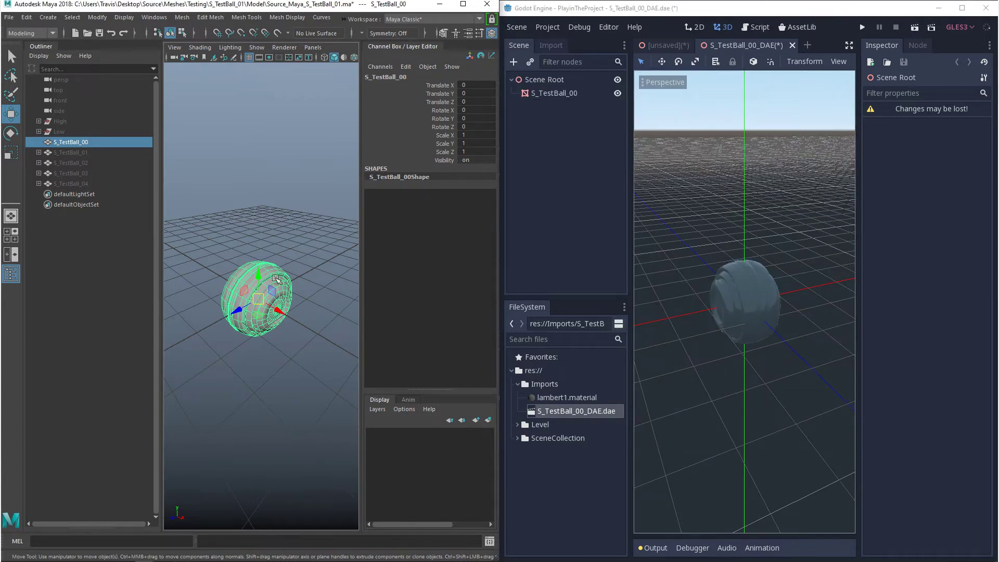
Step: Export the selected ball from Maya as OBJ file S_TestBall_00_OBJ.obj into Imports
left_click(9, 17)
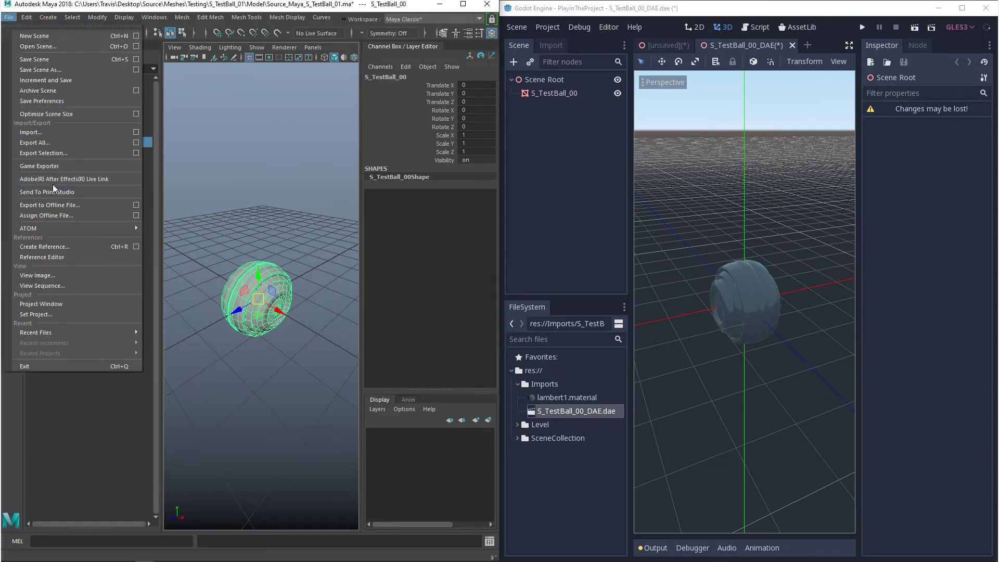
left_click(44, 153)
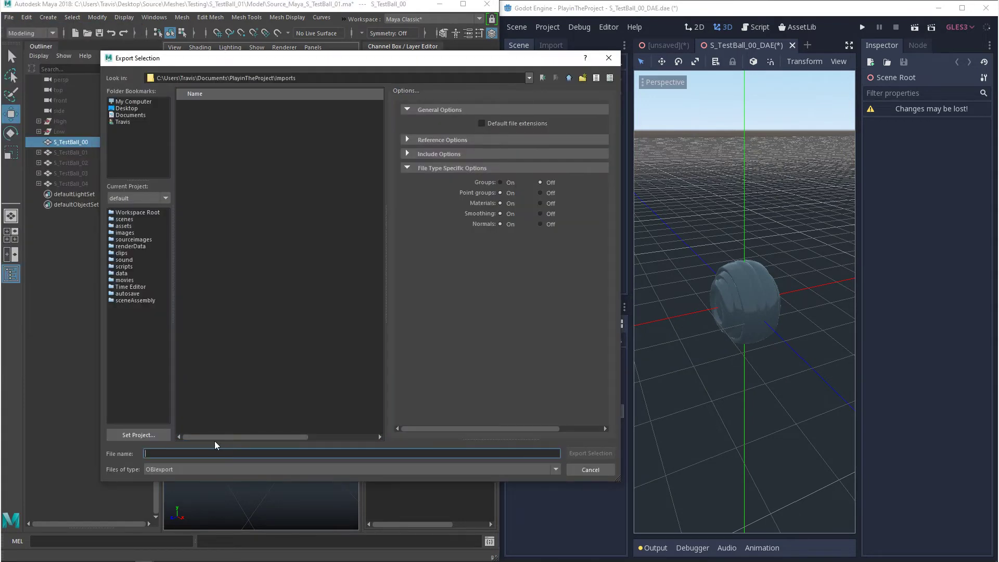
type("S_Tes")
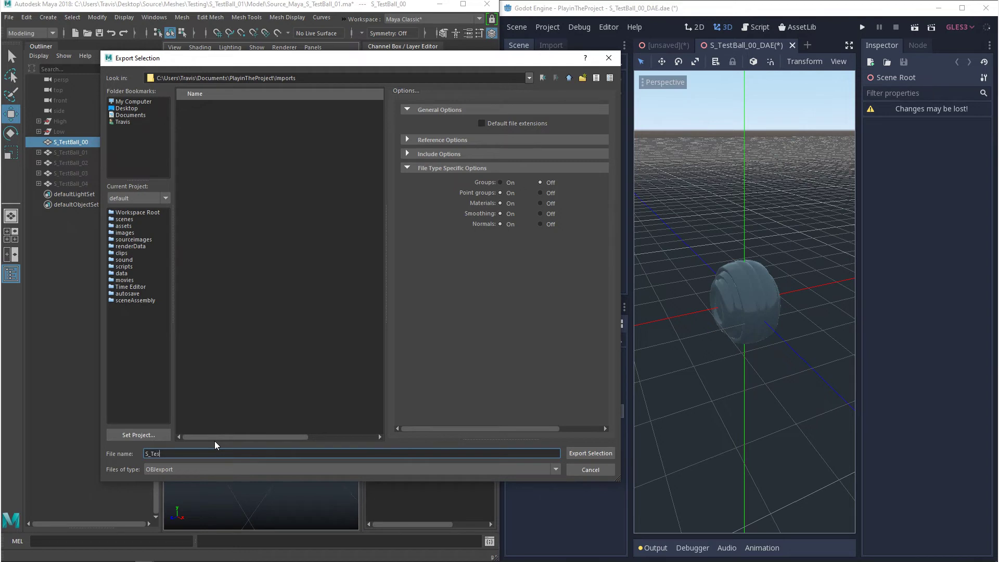
type("tBall_00_OBJ")
left_click(582, 453)
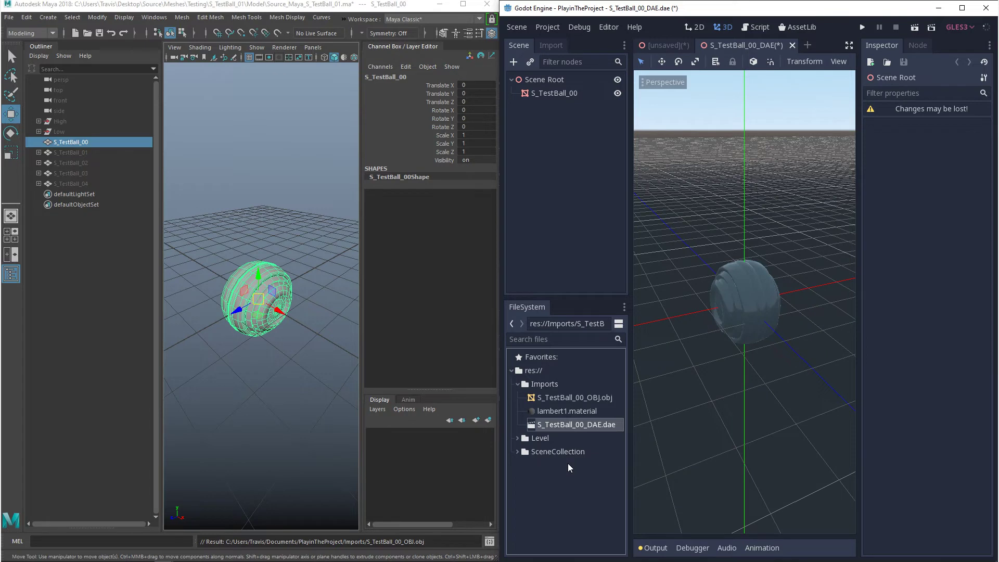
Step: Change S_TestBall_00_OBJ.obj's Import As to Scene, reimport it, and restart the editor
left_click(557, 398)
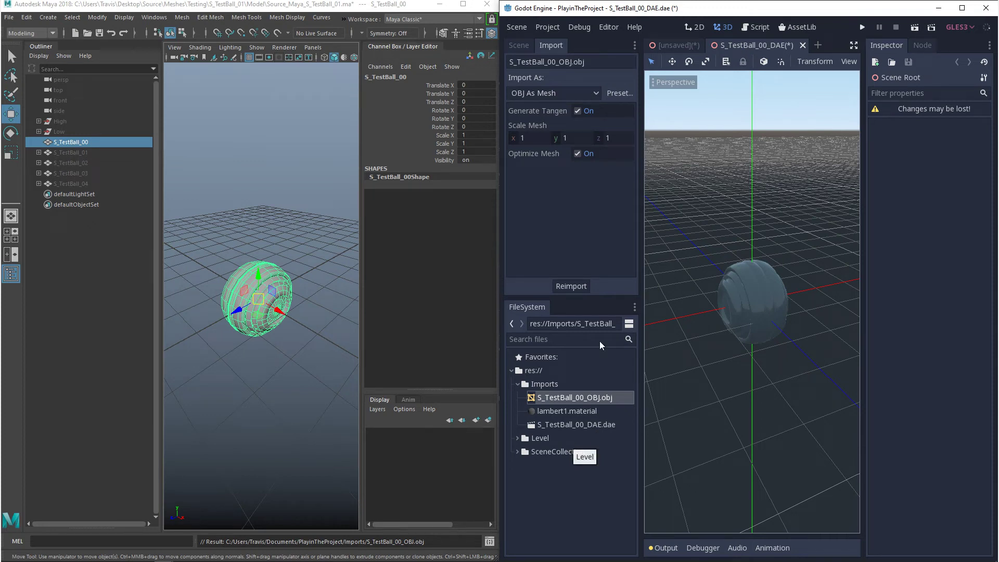
left_click(537, 91)
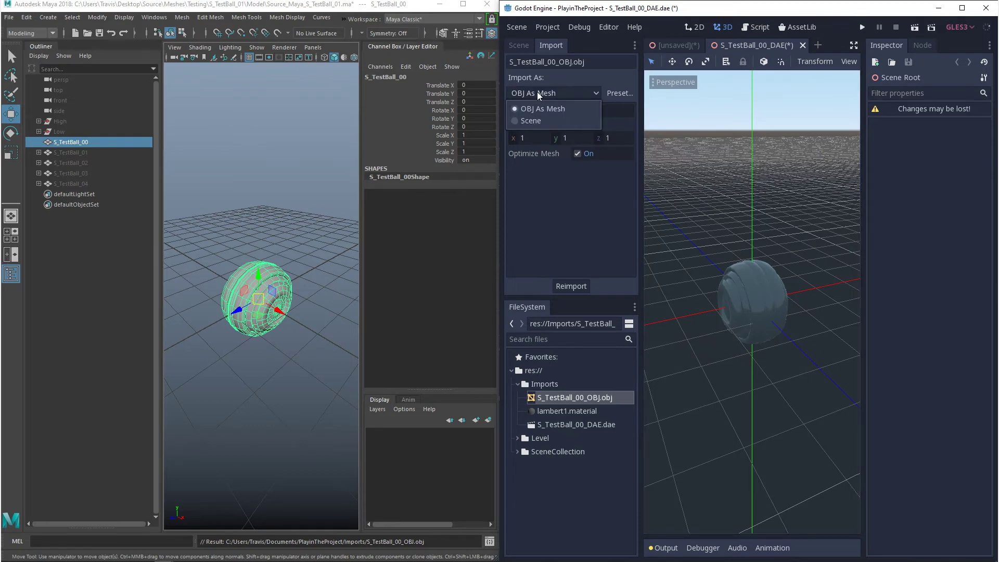
left_click(549, 123)
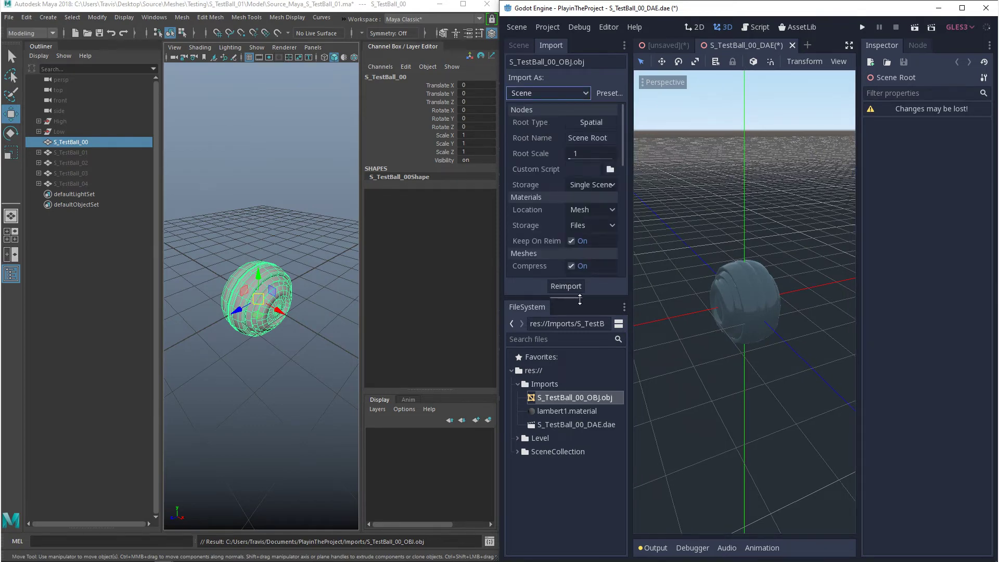
left_click(566, 285)
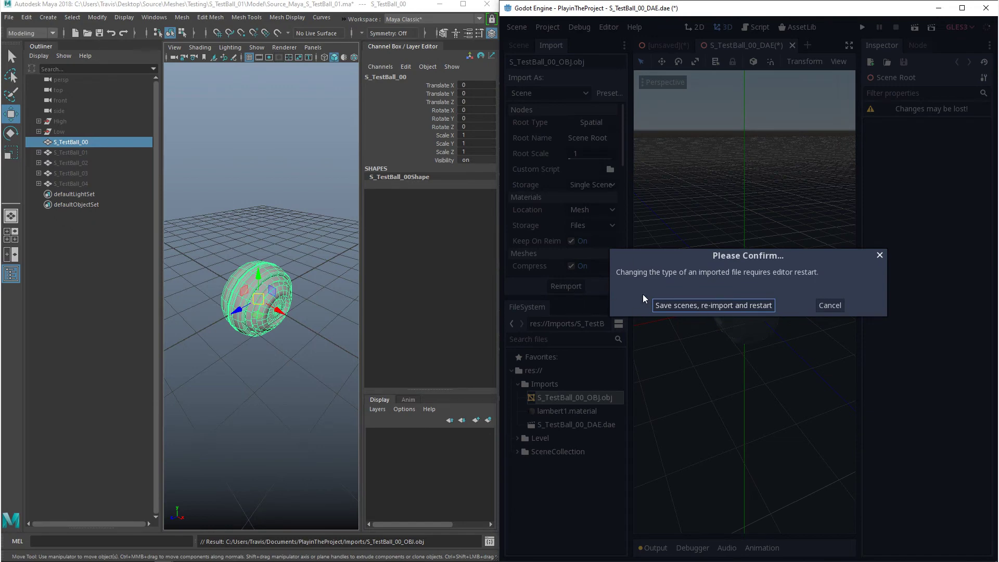
left_click(717, 306)
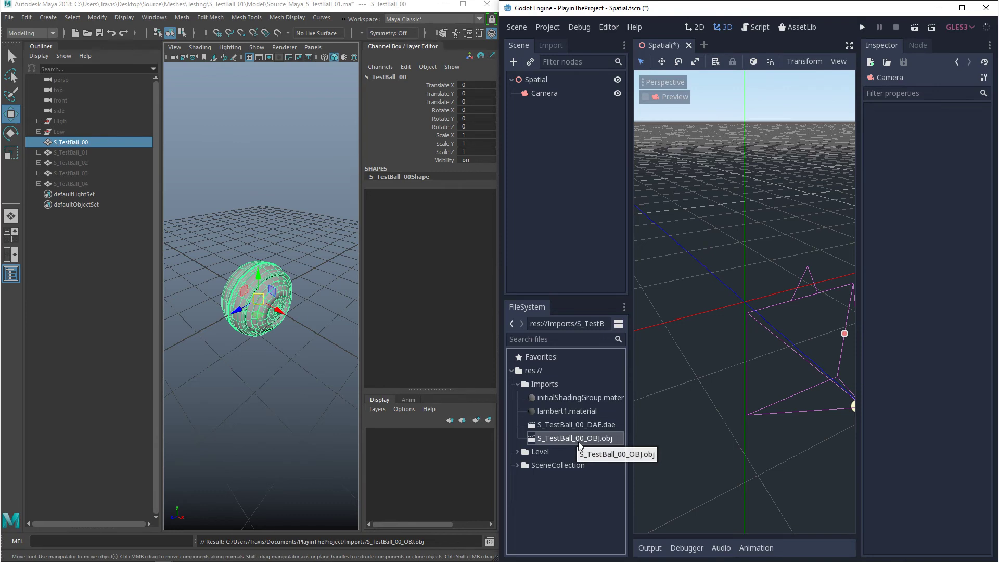
Step: Open S_TestBall_00_OBJ.obj as a scene anyway and zoom to see the oversized ball
double_click(582, 439)
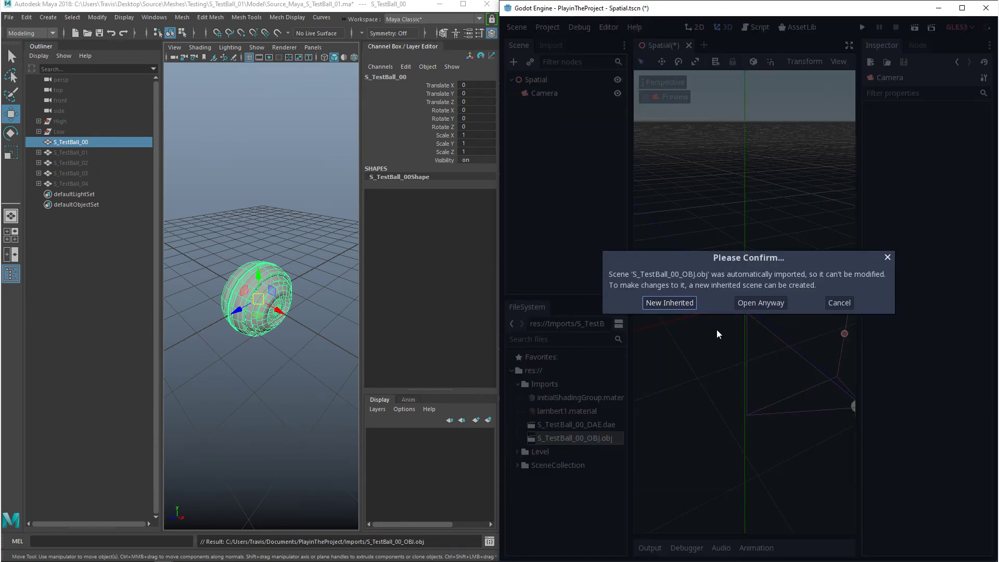
left_click(759, 305)
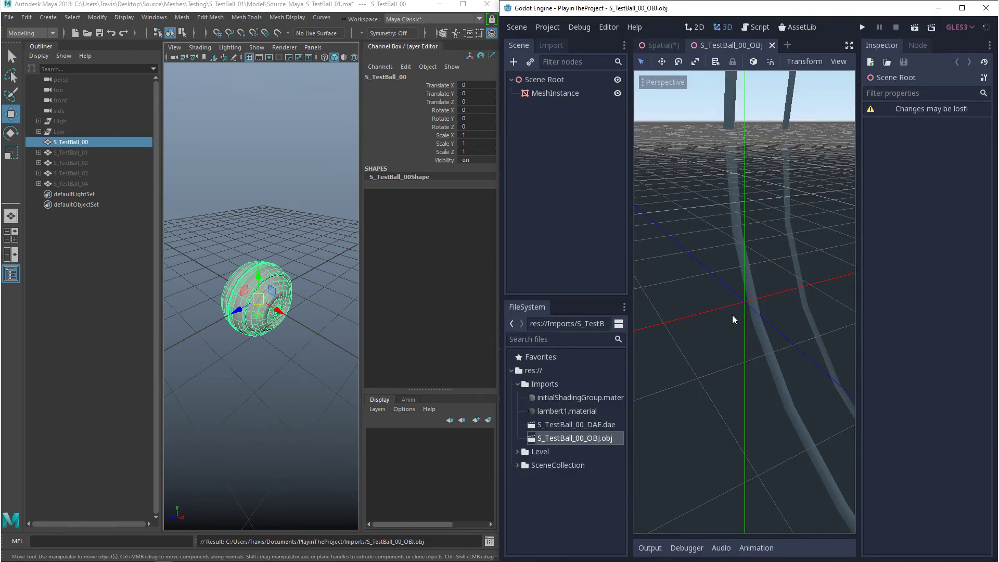
scroll(741, 300, "up", 10)
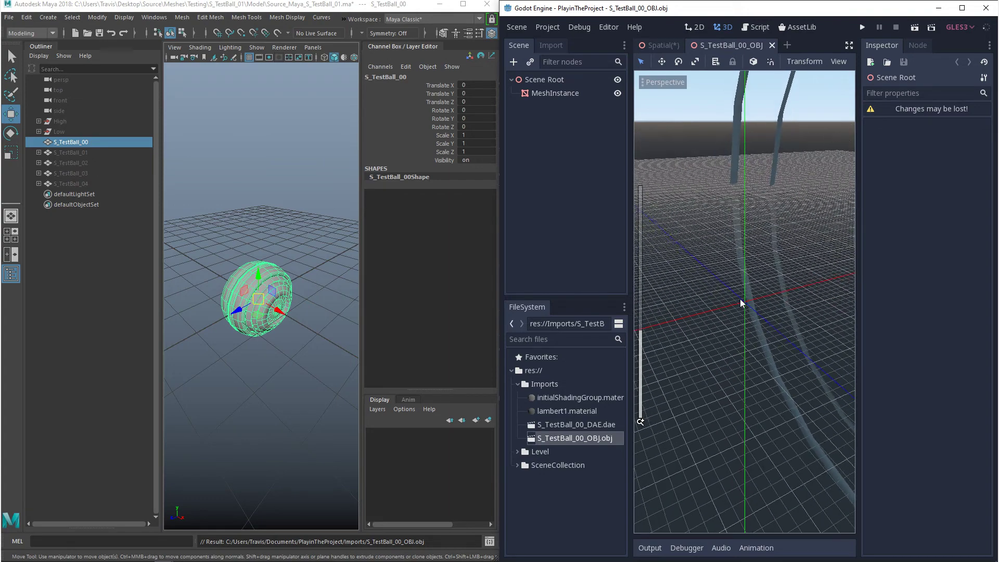
scroll(740, 300, "down", 4)
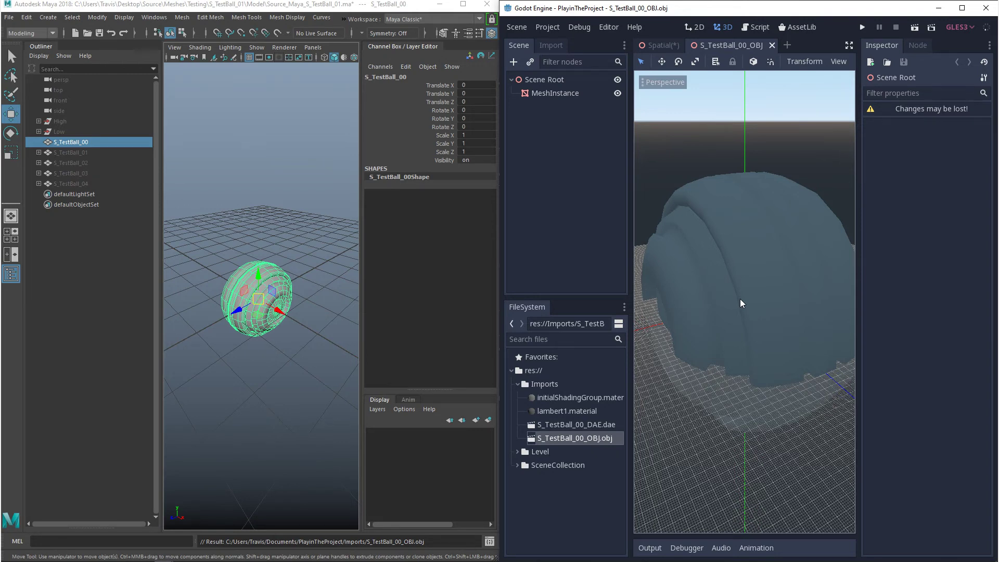
Step: Check the OBJ's Root Scale, then confirm the MeshInstance transform shows zero translation and scale 1
left_click(553, 45)
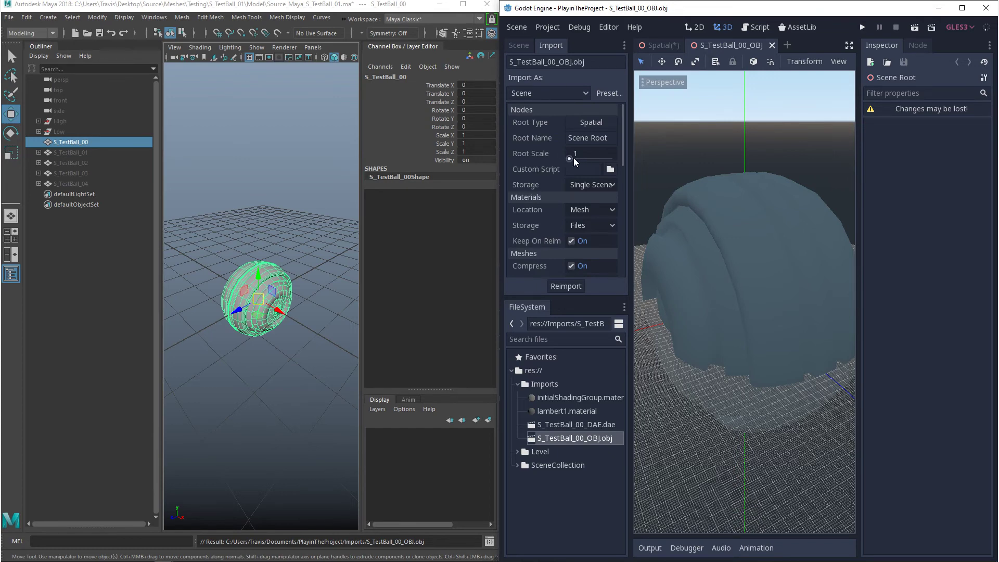
left_click(519, 45)
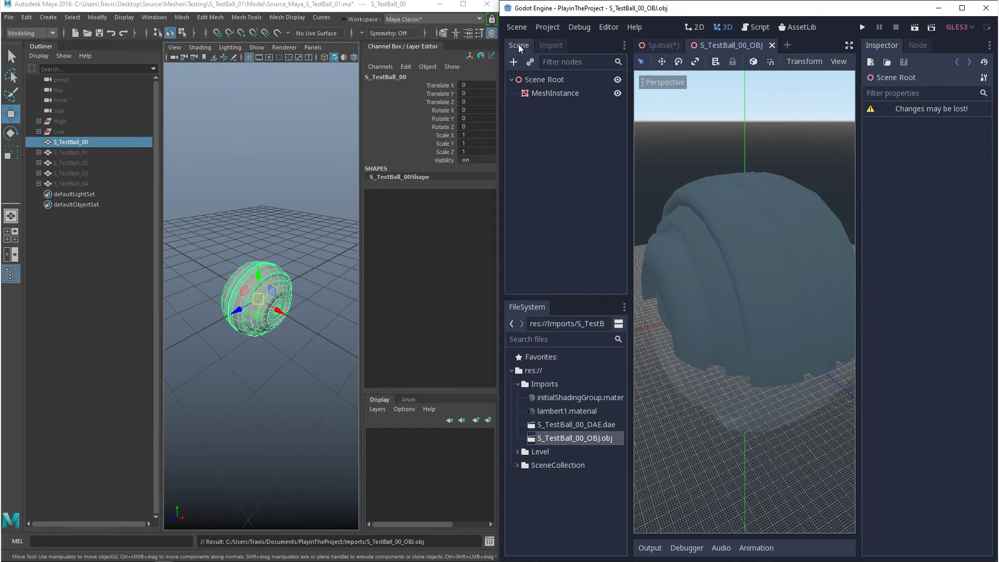
left_click(544, 93)
left_click(917, 285)
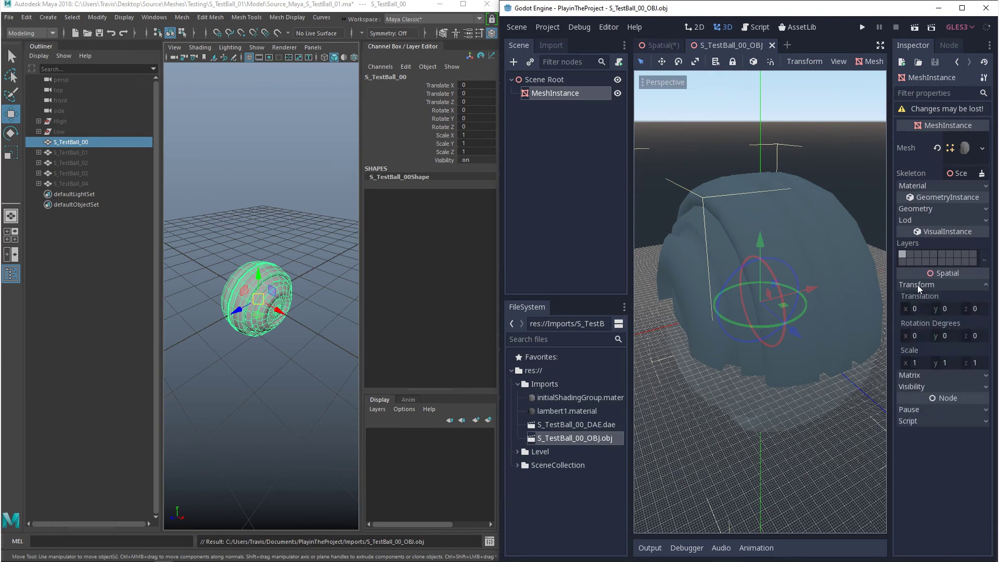